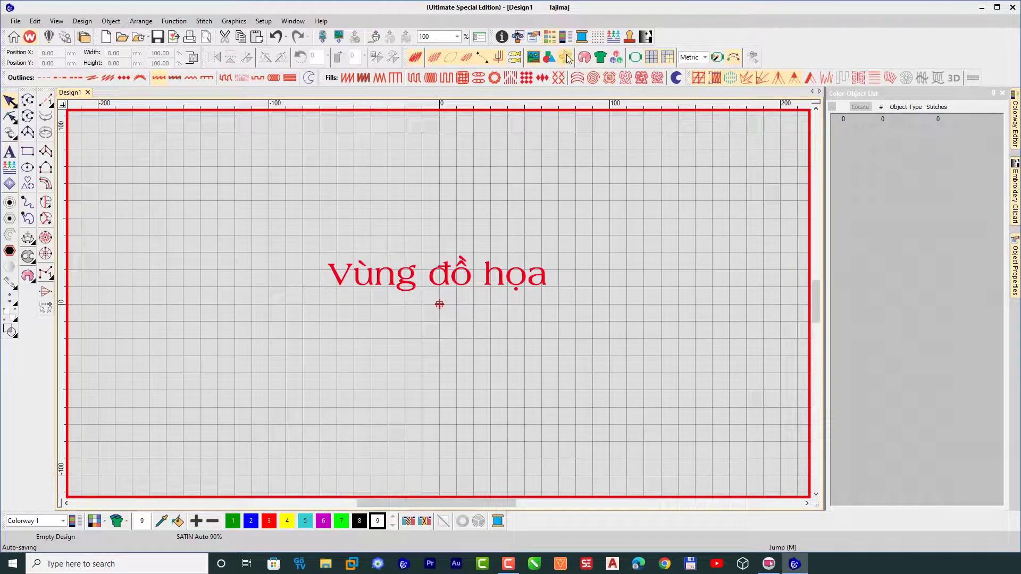
Hide and restore the grid, and do the same with the rulers and guides.
left_click(656, 58)
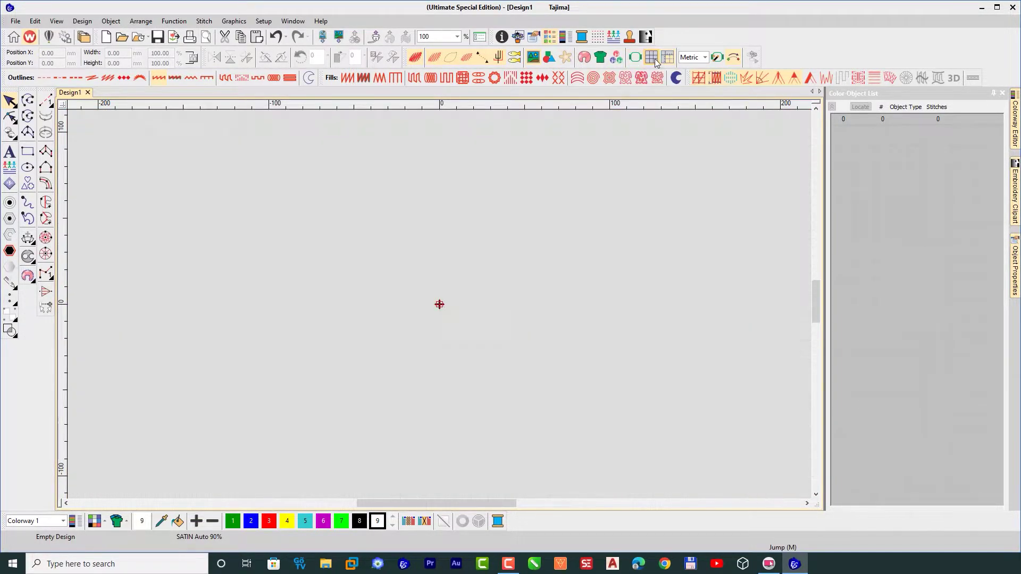
left_click(656, 58)
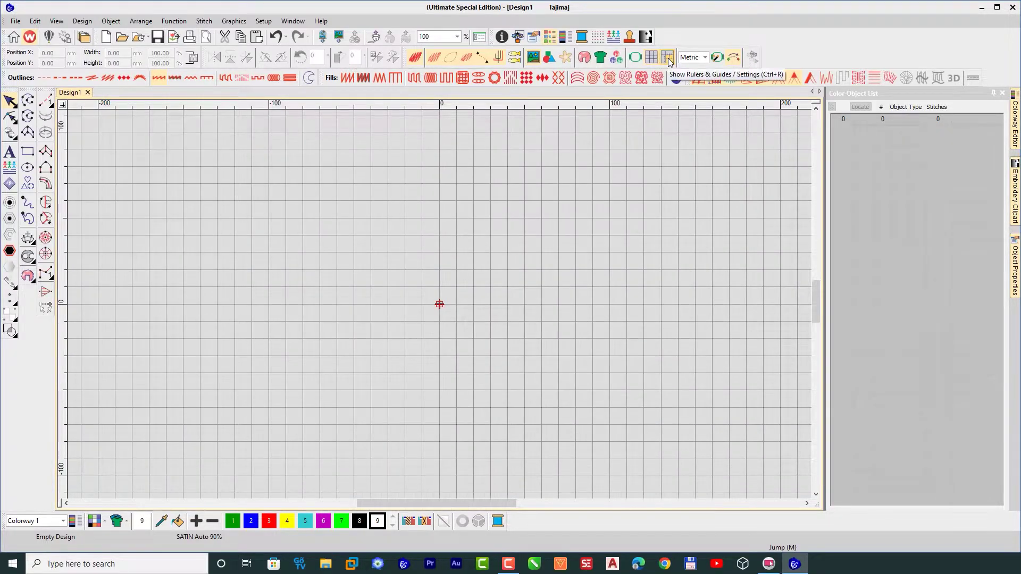
left_click(668, 59)
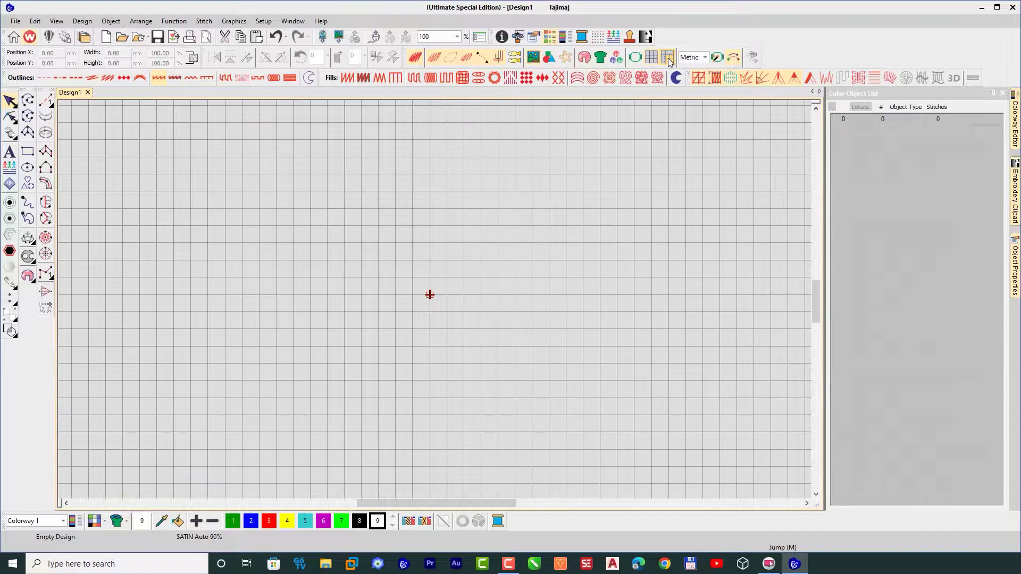
left_click(669, 59)
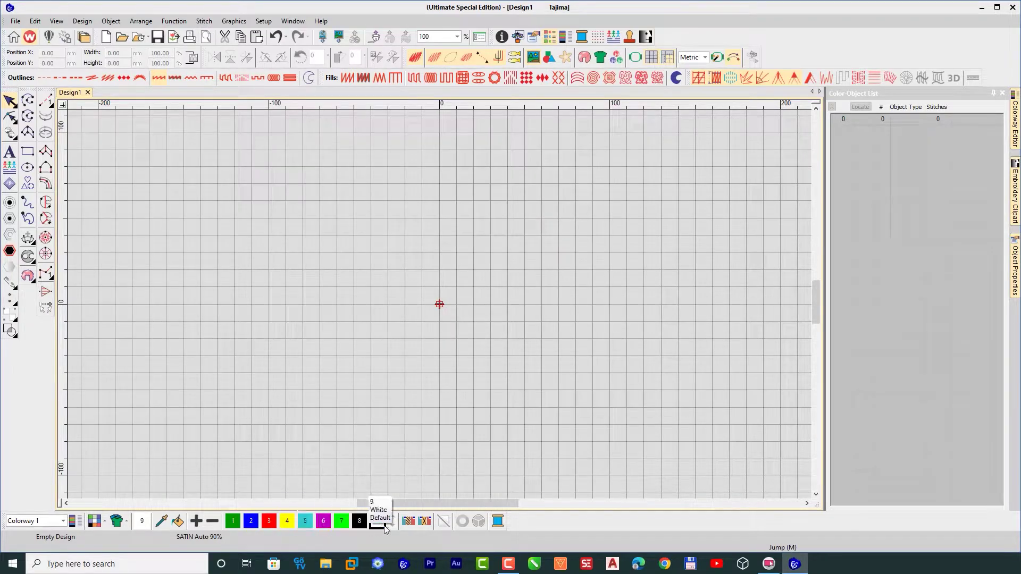
Add three extra thread colors to the color palette and remove those three again.
left_click(197, 521)
left_click(196, 521)
left_click(196, 521)
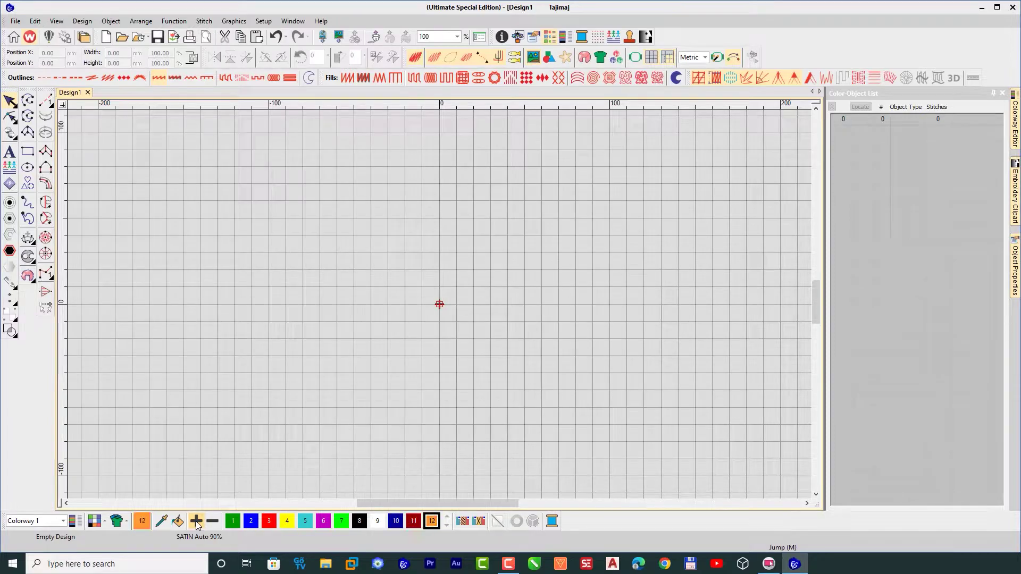
left_click(215, 522)
left_click(215, 522)
left_click(215, 522)
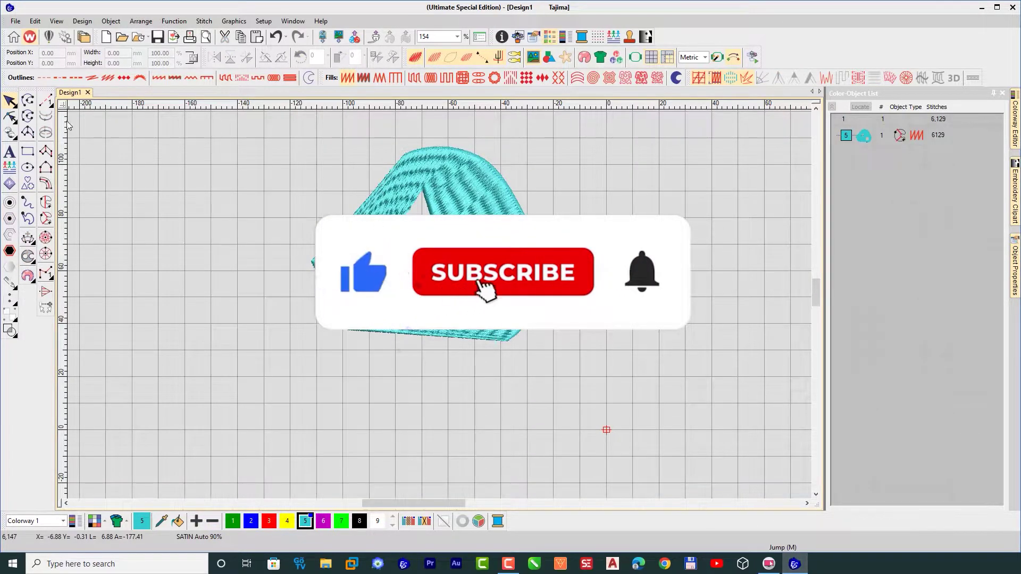
Turn the Mode toolbar and the Outline Stitch Types toolbar off and back on.
left_click(298, 23)
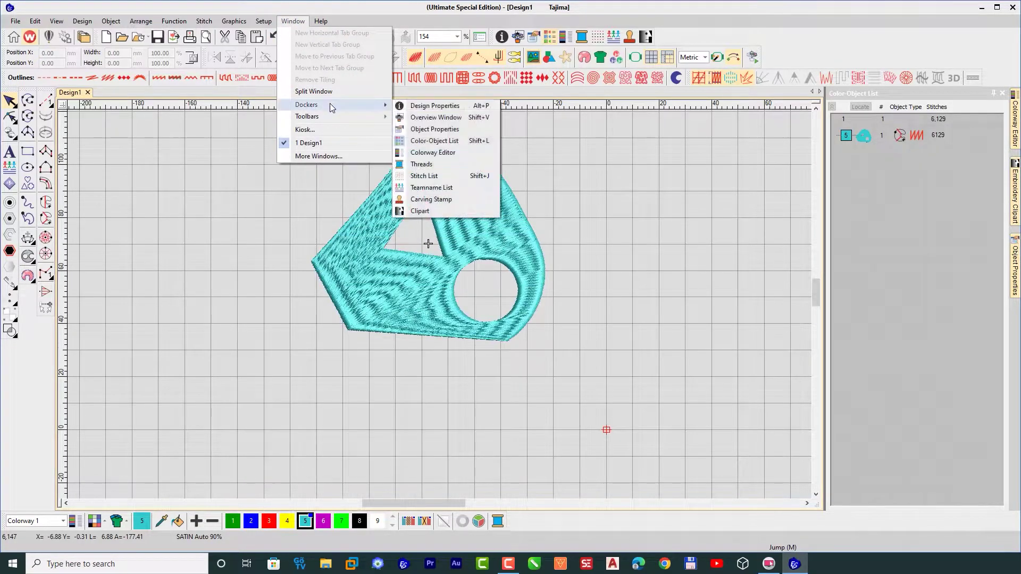
mouse_move(353, 119)
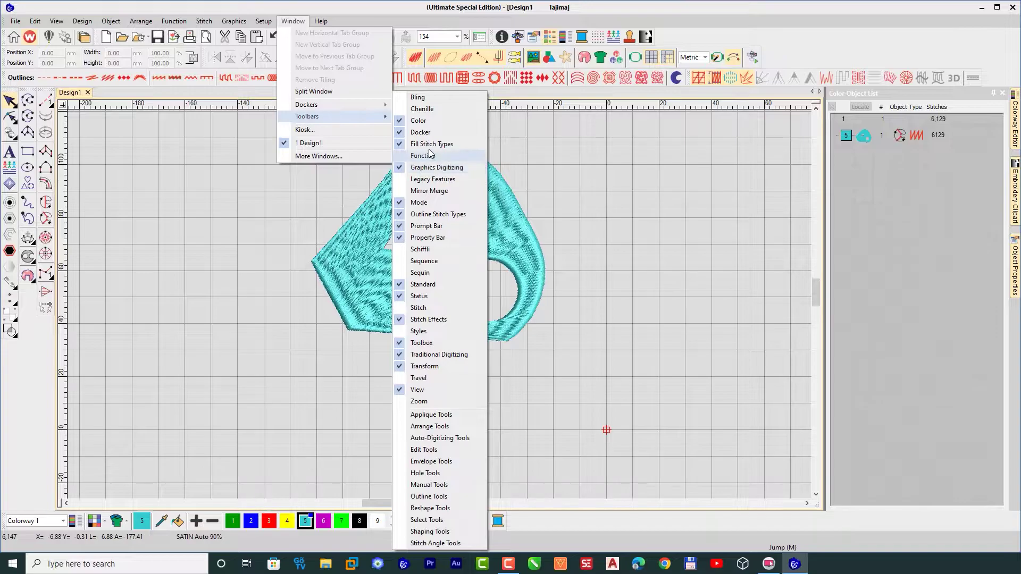
left_click(420, 205)
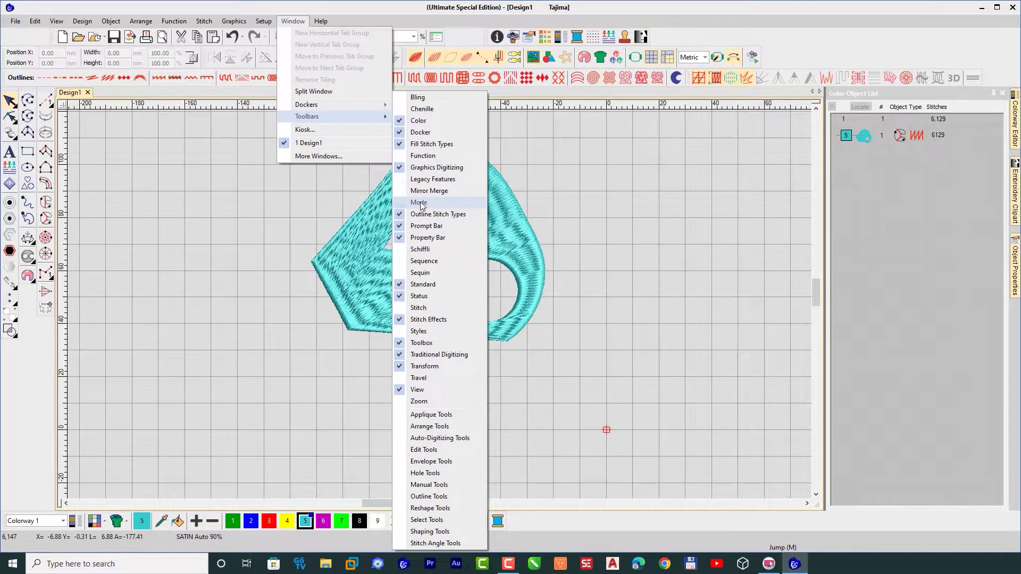
left_click(421, 205)
left_click(423, 206)
left_click(424, 206)
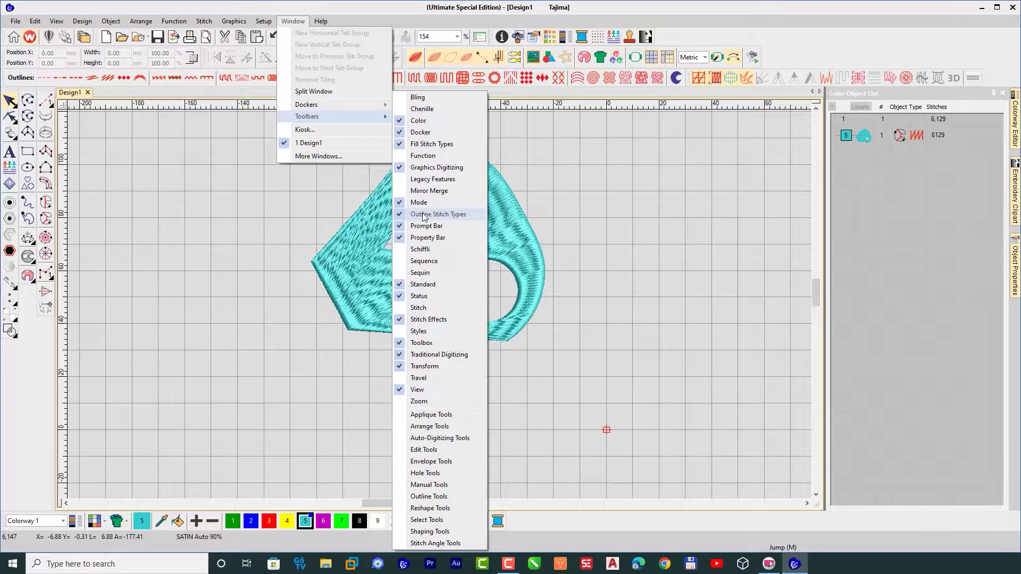
left_click(425, 216)
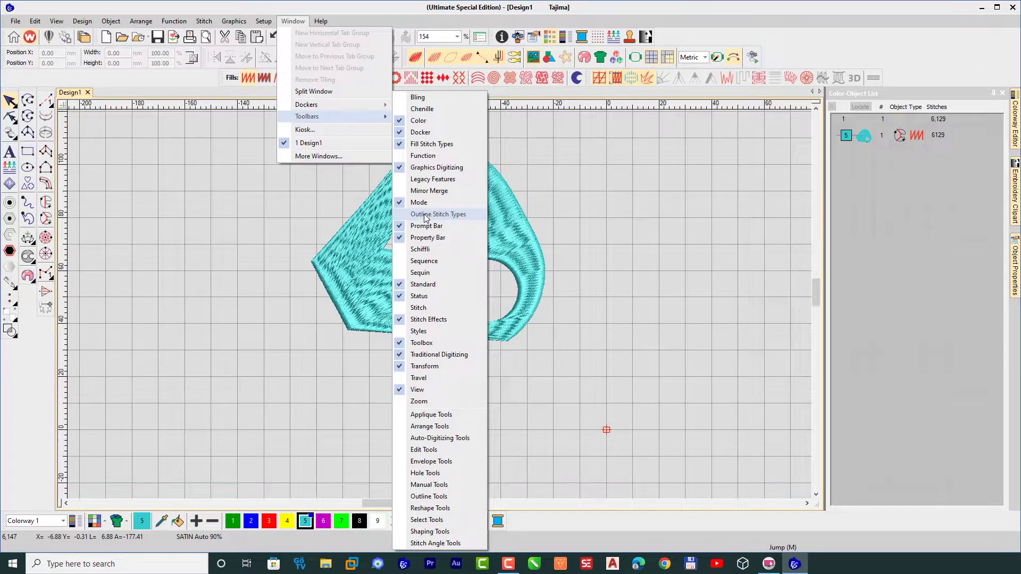
left_click(425, 216)
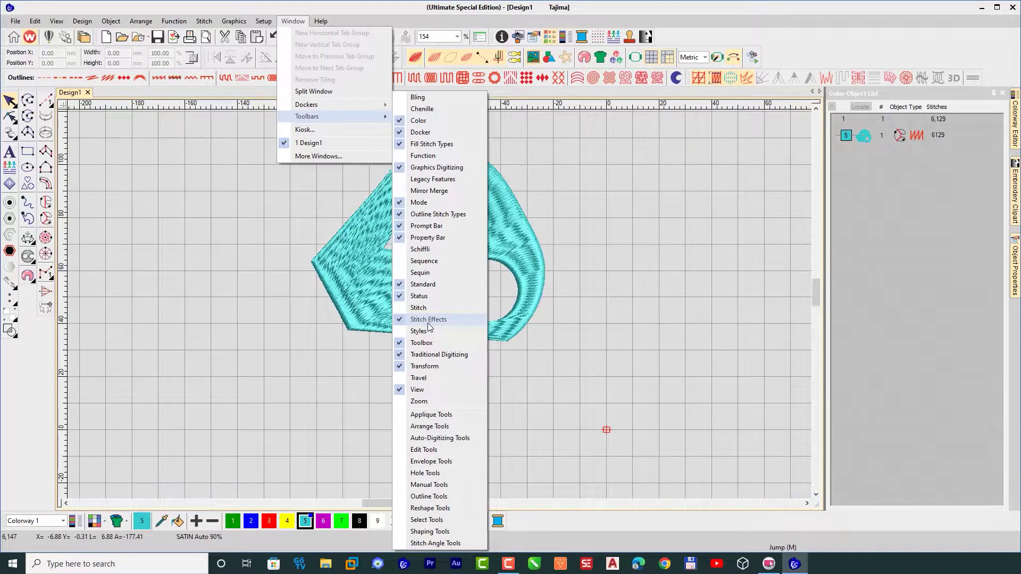
Show the Mirror Merge toolbar and hide it again.
left_click(428, 193)
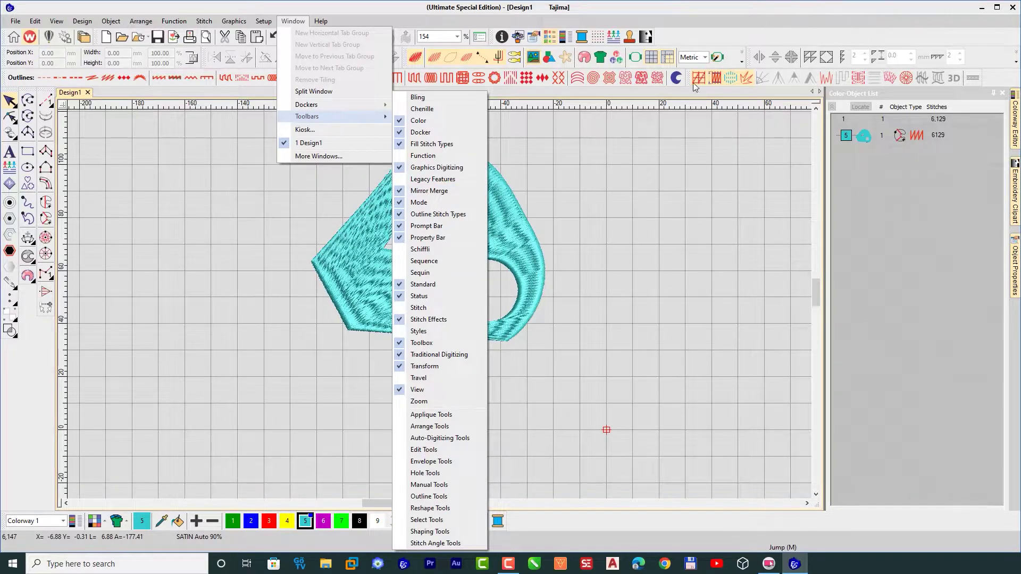
left_click(424, 192)
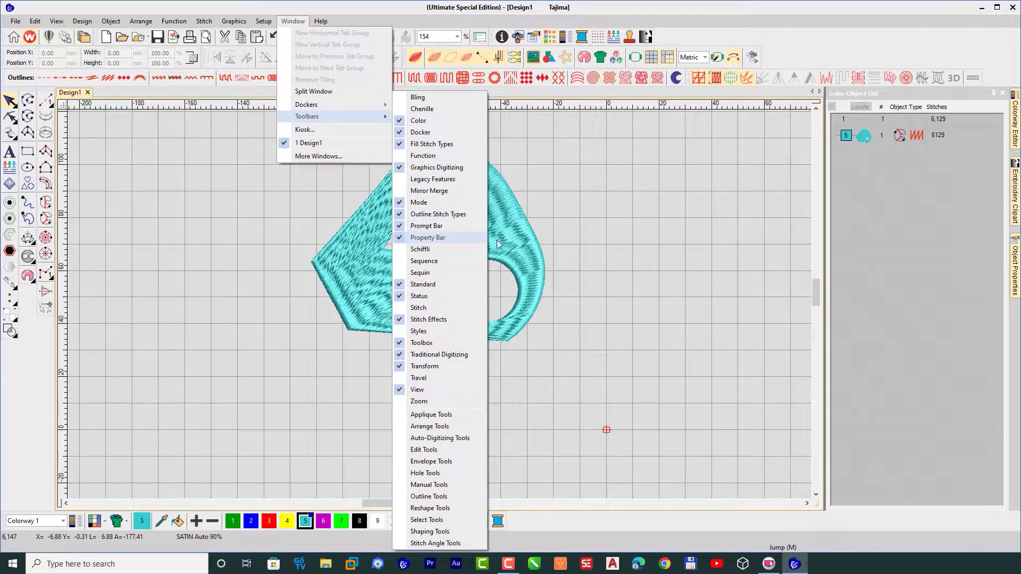
left_click(658, 245)
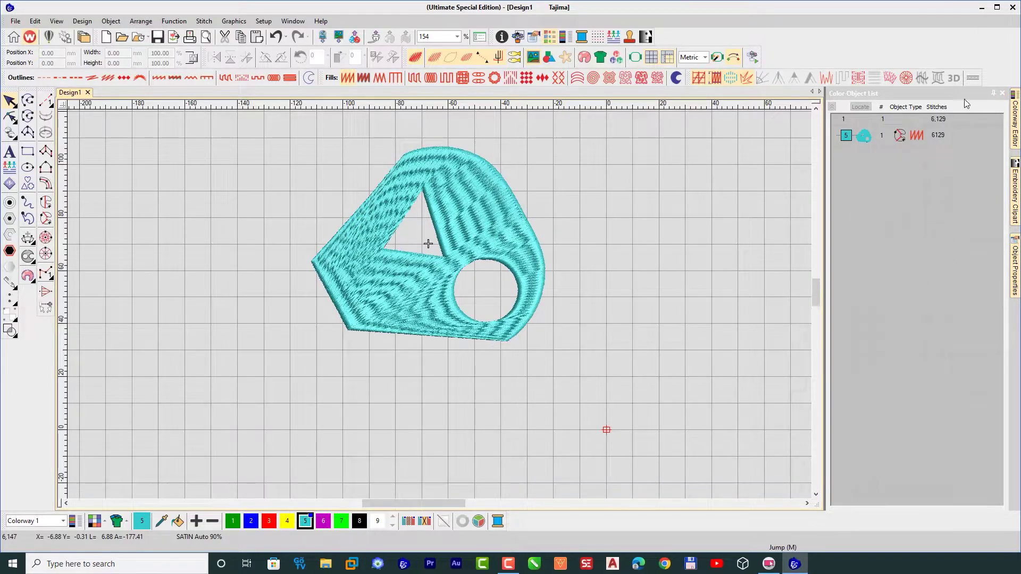
Disable auto spacing in the turquoise object's satin fill properties and set its stitch spacing to 1 mm.
left_click(481, 226)
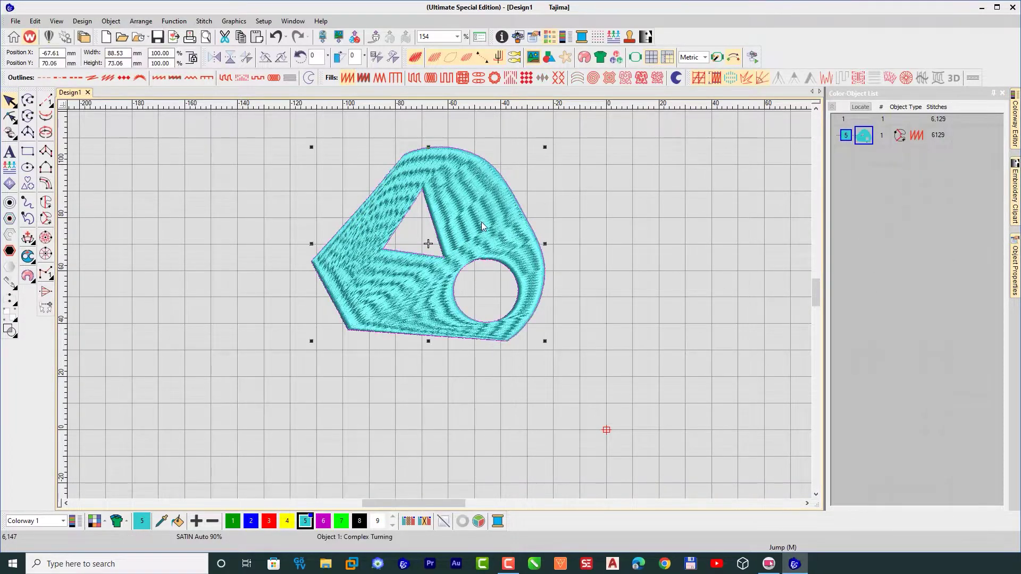
left_click(1014, 278)
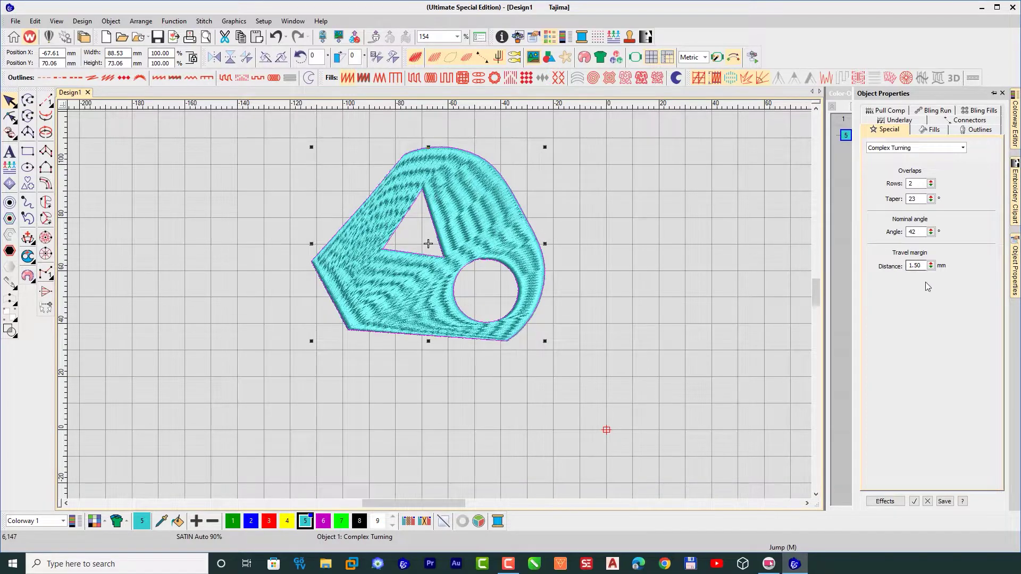
left_click(934, 131)
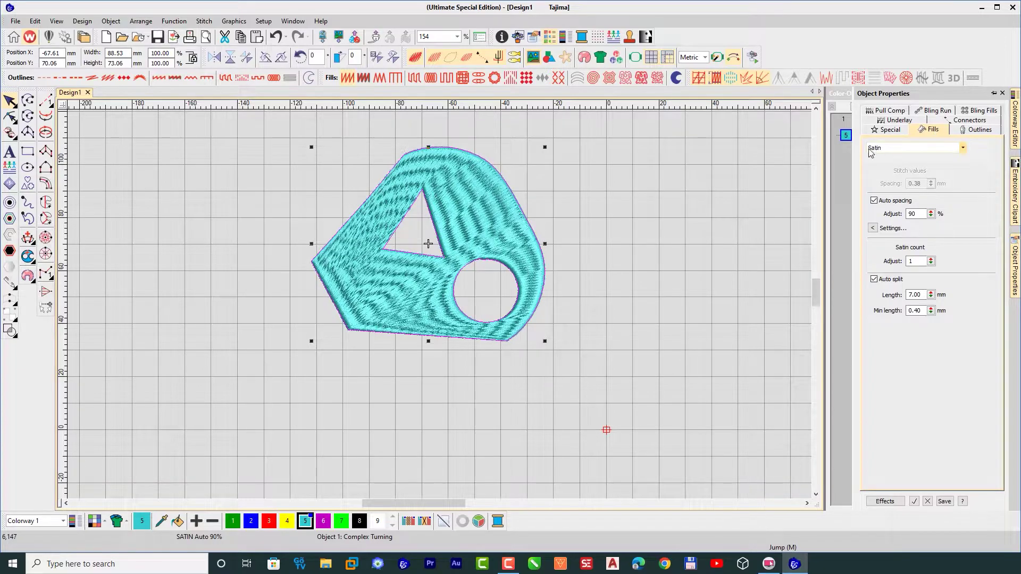
left_click(874, 201)
left_click_drag(931, 183, 886, 221)
double_click(925, 182)
type("1")
key("Return")
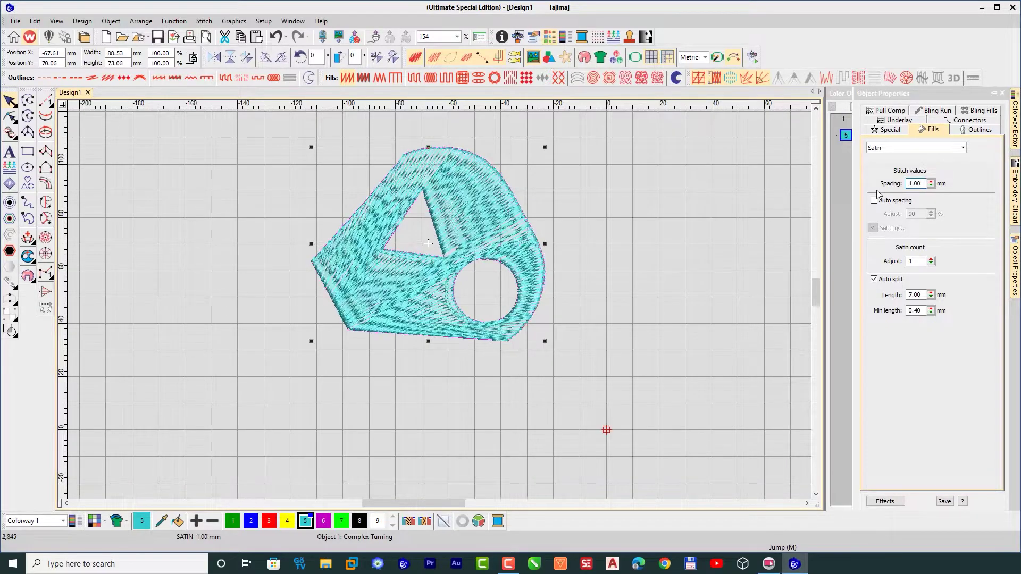
Set the turquoise object's satin spacing to 2 mm, increase it to 2.75 mm and bring it back to 2 mm.
double_click(914, 184)
type("2")
key("Return")
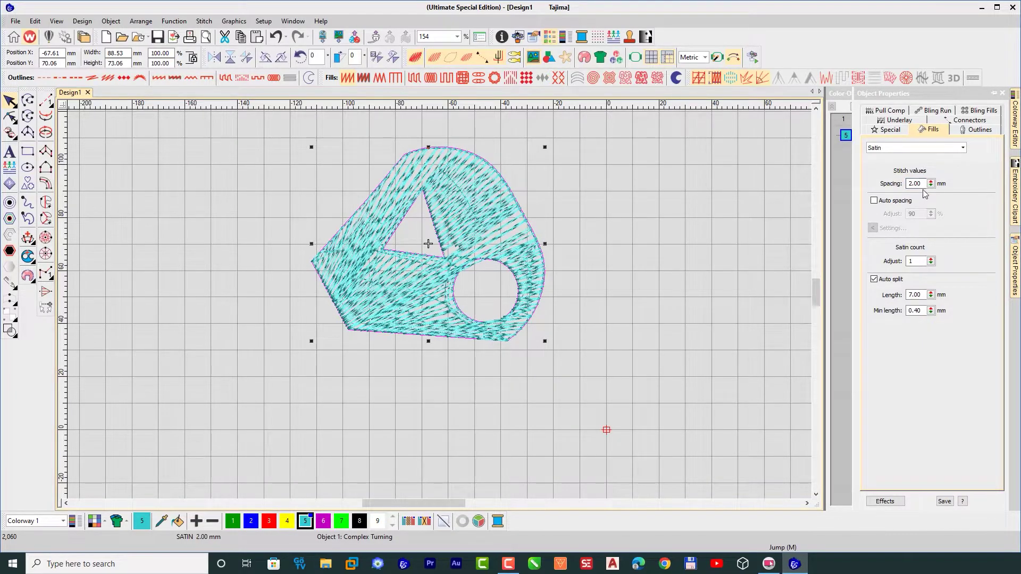
left_click_drag(931, 186, 878, 106)
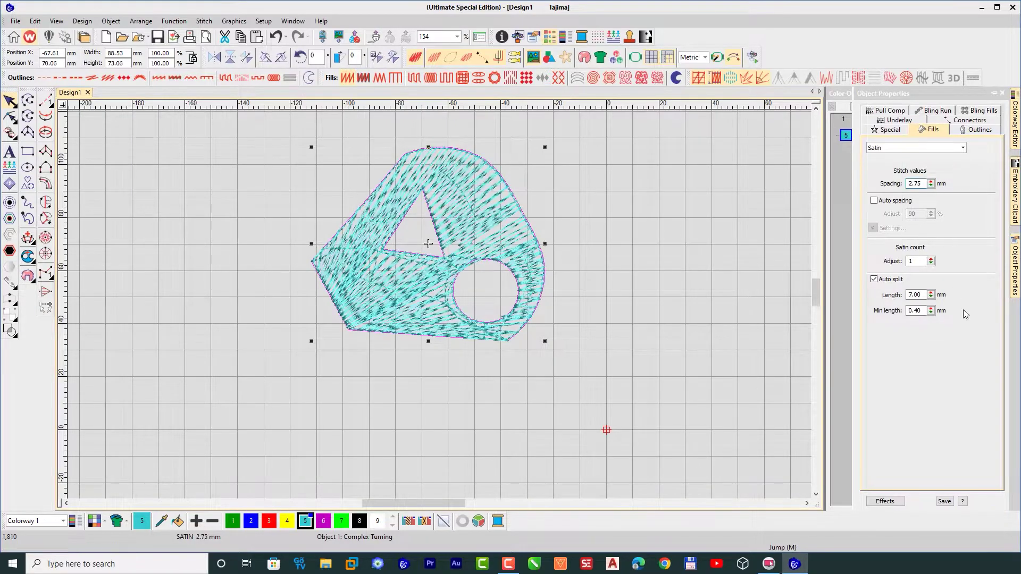
left_click_drag(932, 183, 894, 273)
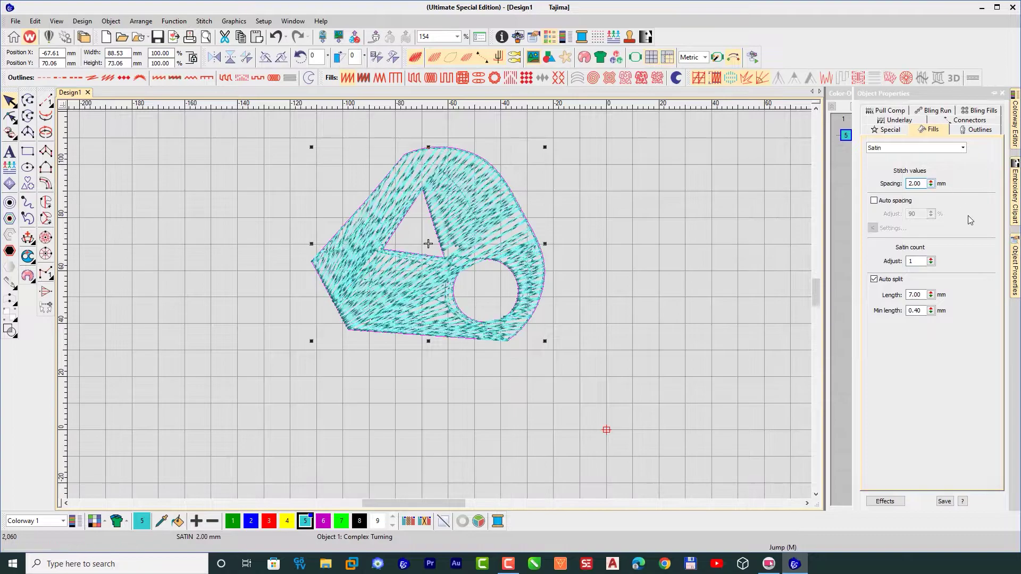
left_click_drag(932, 183, 932, 184)
Switch auto spacing on and off again for the turquoise object, and set its satin spacing to 0.5 mm.
left_click(875, 201)
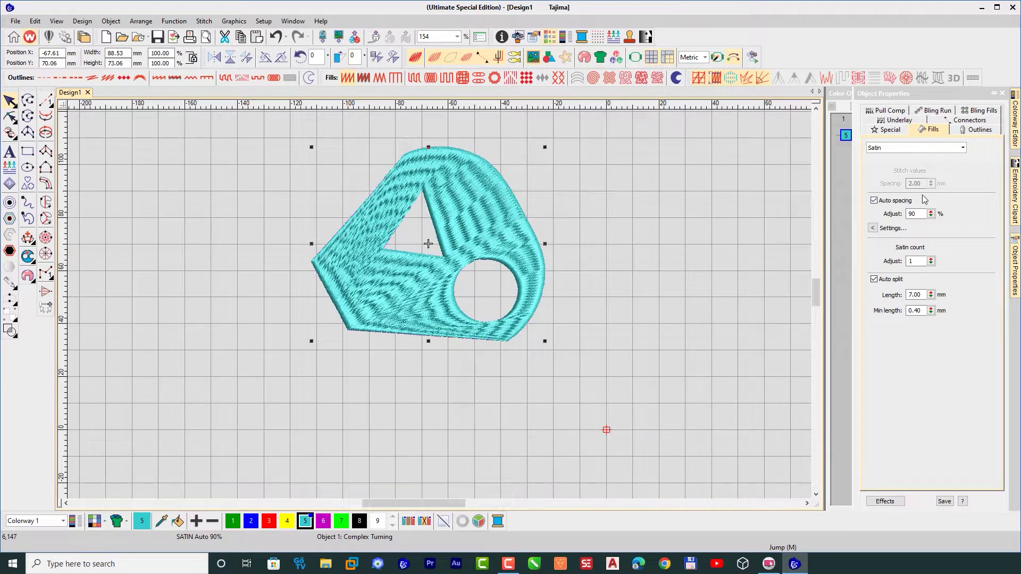
left_click(874, 201)
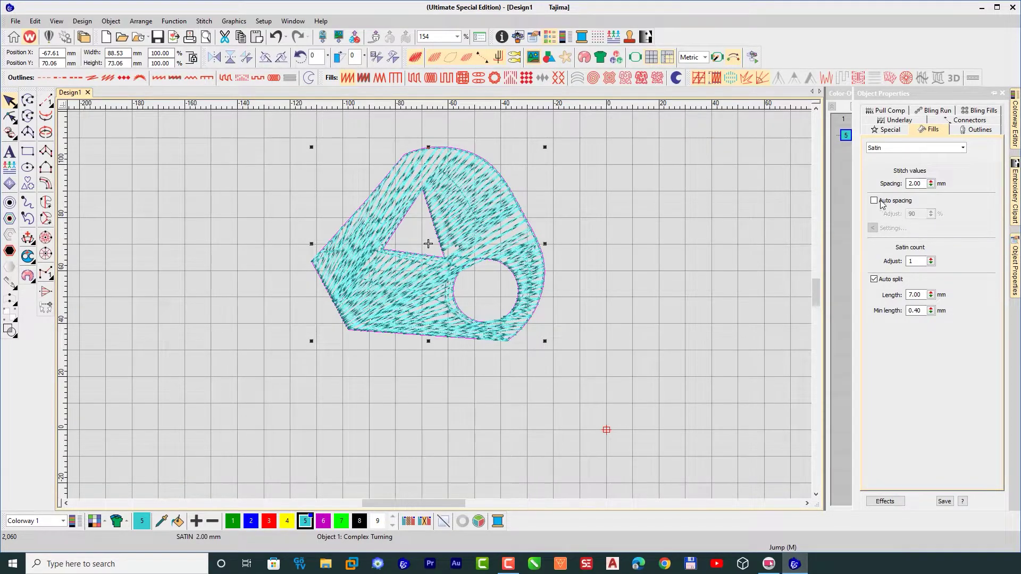
left_click_drag(924, 183, 872, 188)
type("0.5")
key("Return")
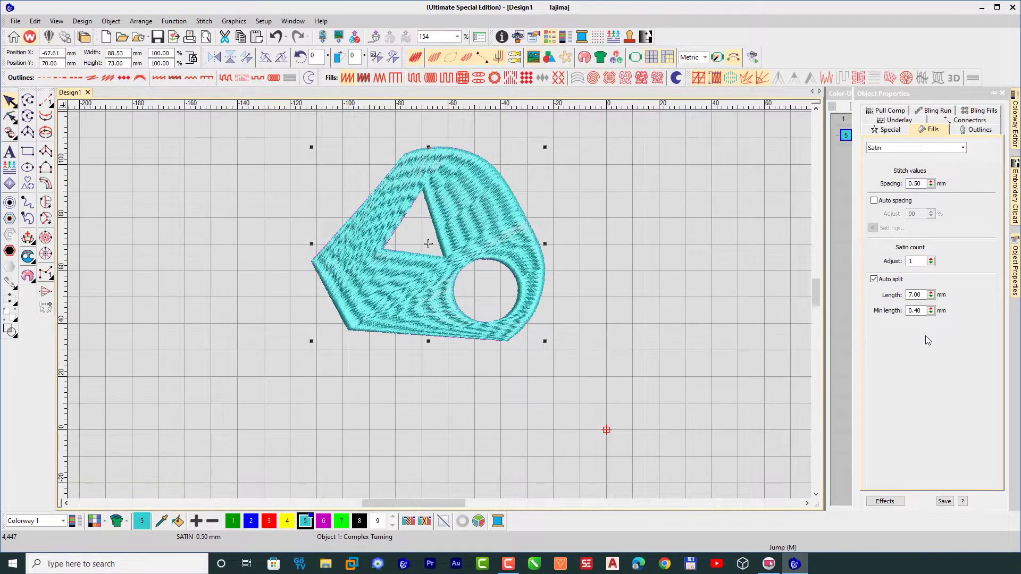
Close the turquoise object's properties and delete the object from the design.
left_click(658, 232)
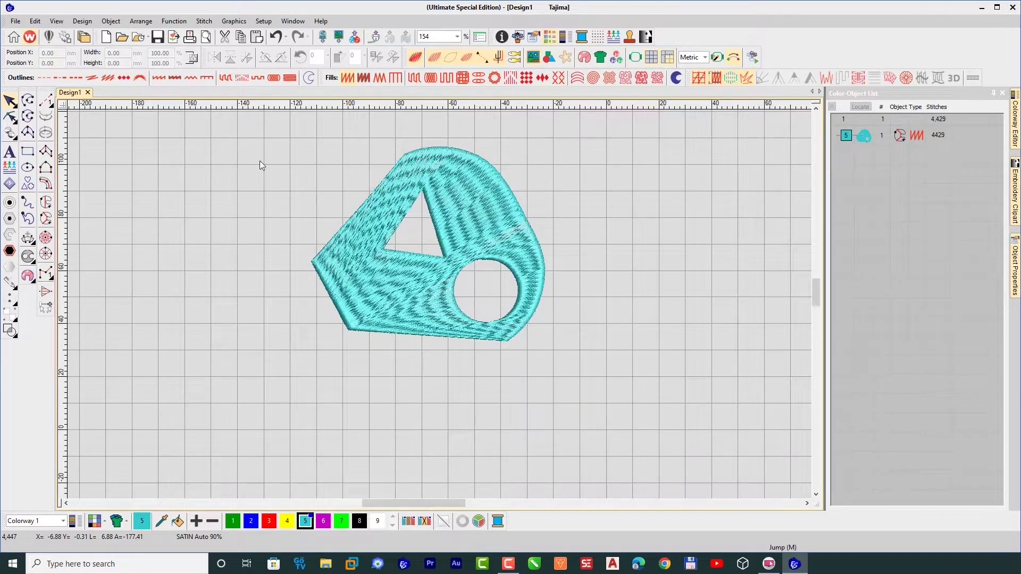
left_click_drag(620, 394, 619, 394)
key("Delete")
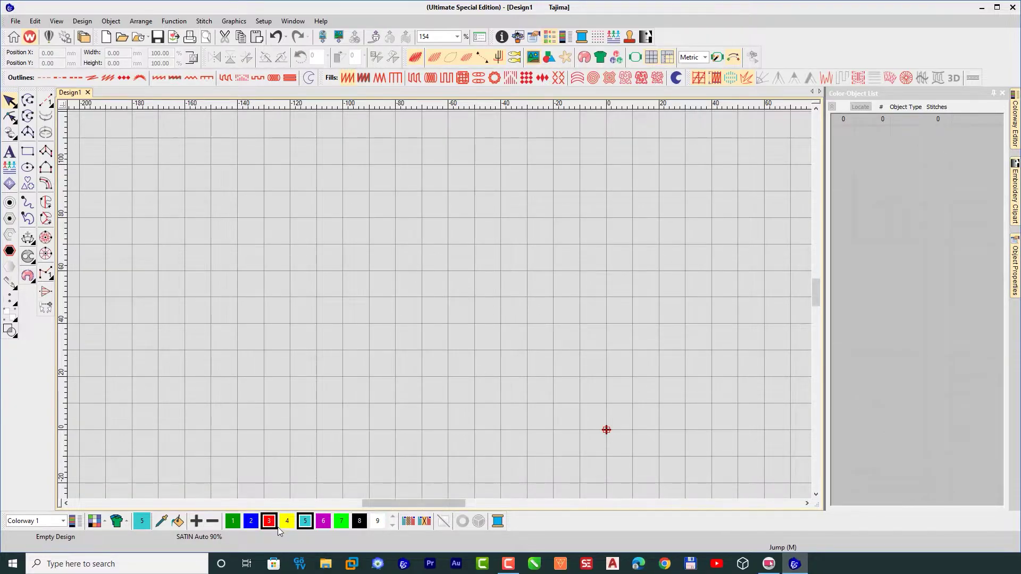
Draw a filled rectangle about 132 by 70 mm in blue thread color 2, up and to the left of the origin.
left_click(250, 521)
left_click(28, 153)
left_click(231, 192)
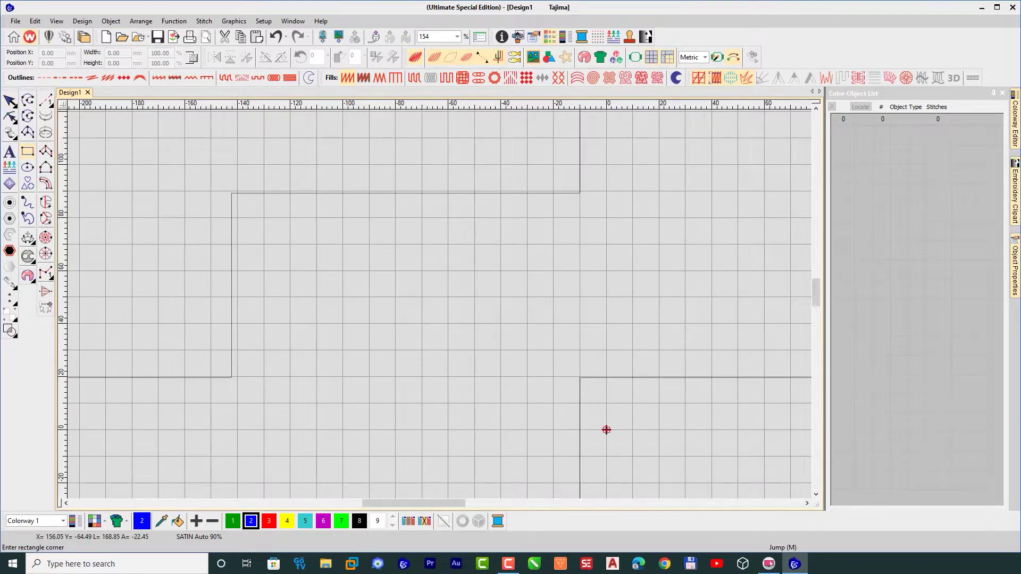
left_click(580, 378)
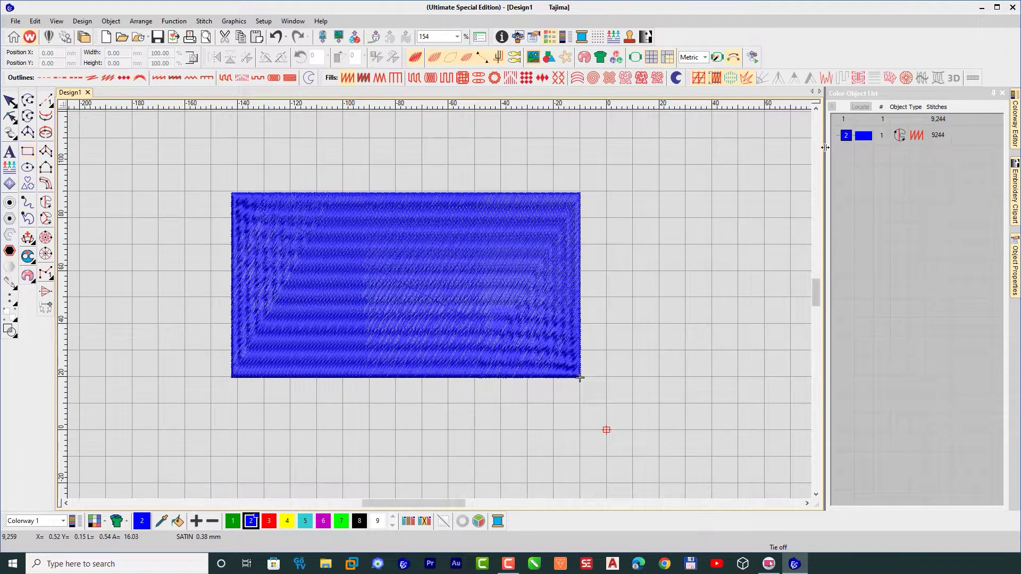
Try the Zigzag and E Stitch fills on the blue rectangle and apply the Tatami fill with its properties displayed.
left_click(871, 137)
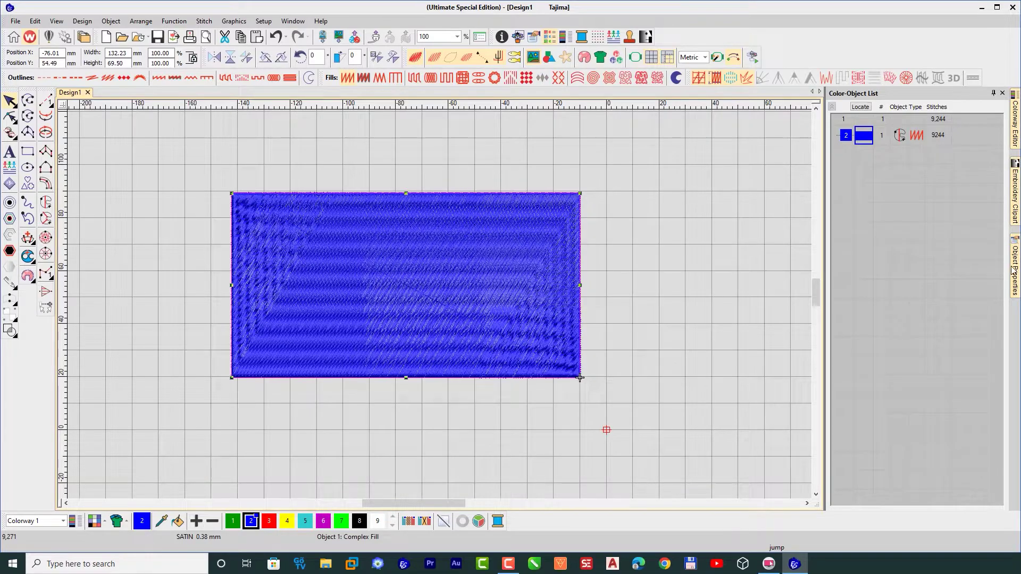
mouse_move(1013, 267)
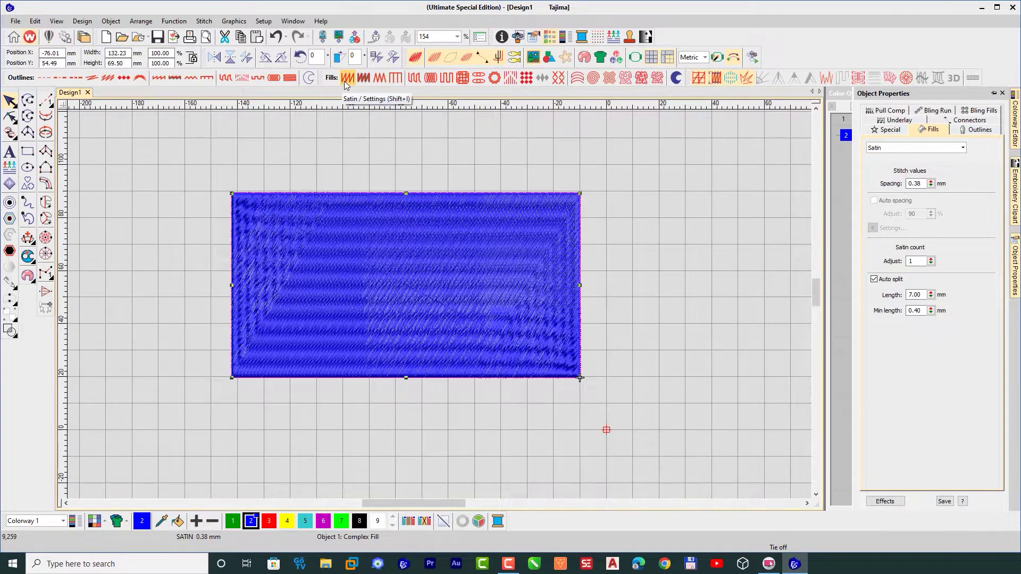
left_click(382, 80)
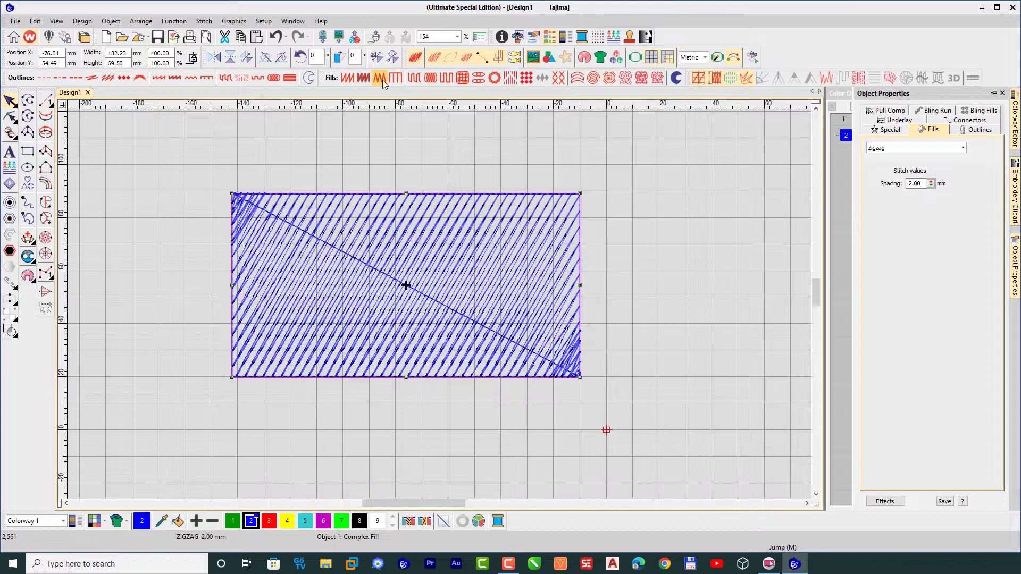
left_click(397, 81)
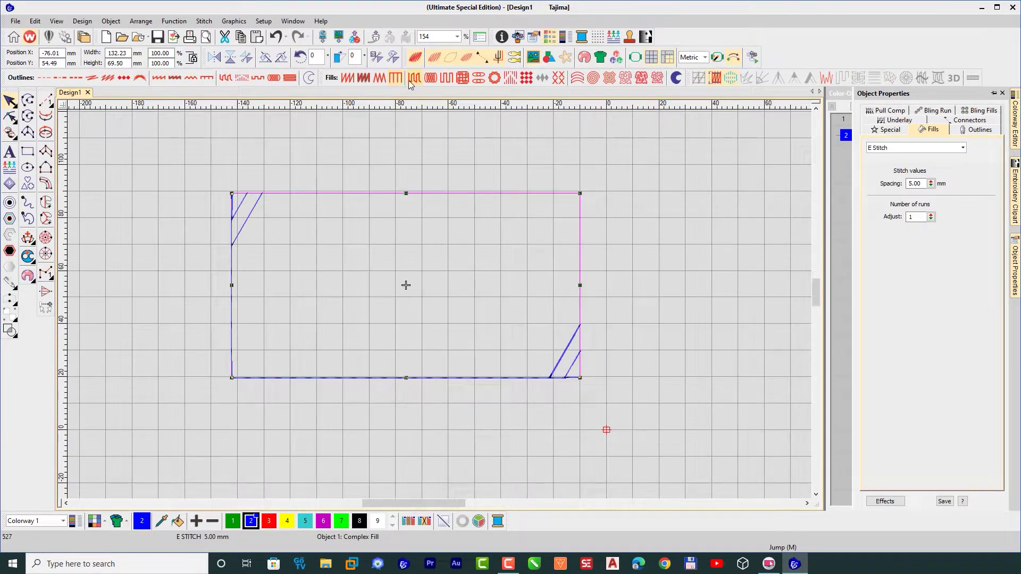
left_click(417, 81)
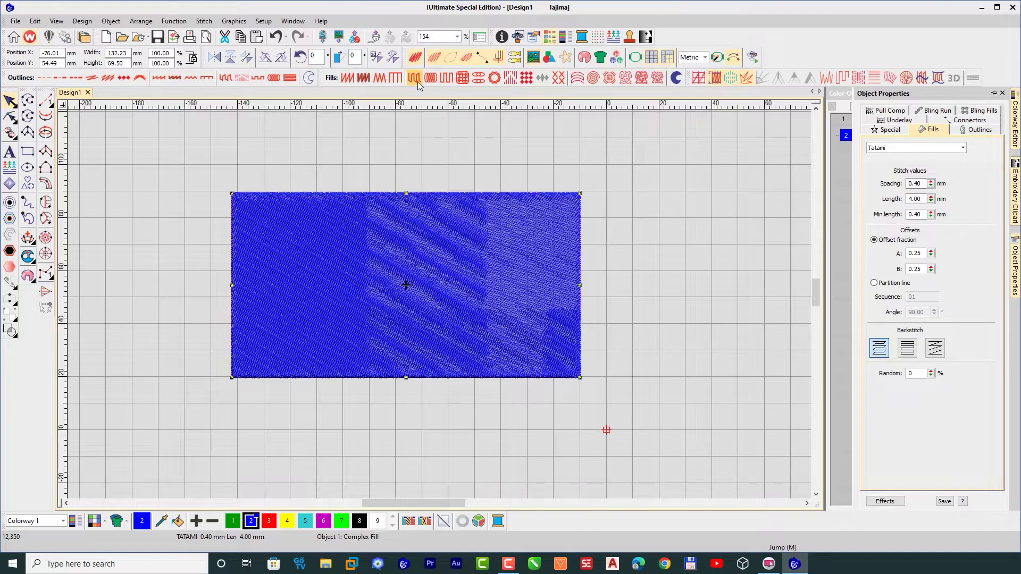
Try the Satin, Satin Raised and Zigzag fills on the blue rectangle and switch it back to Tatami.
left_click(962, 149)
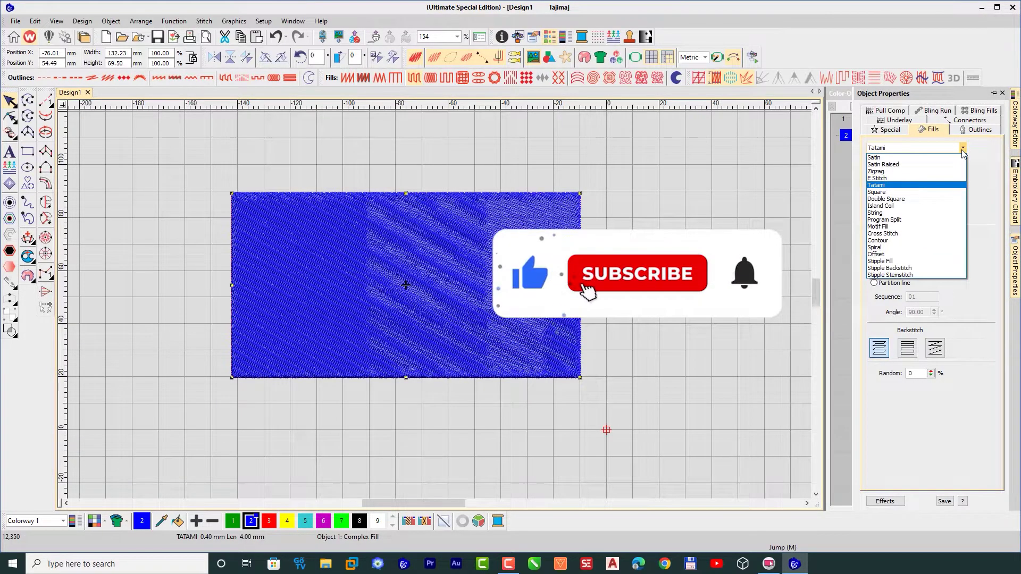
left_click(880, 158)
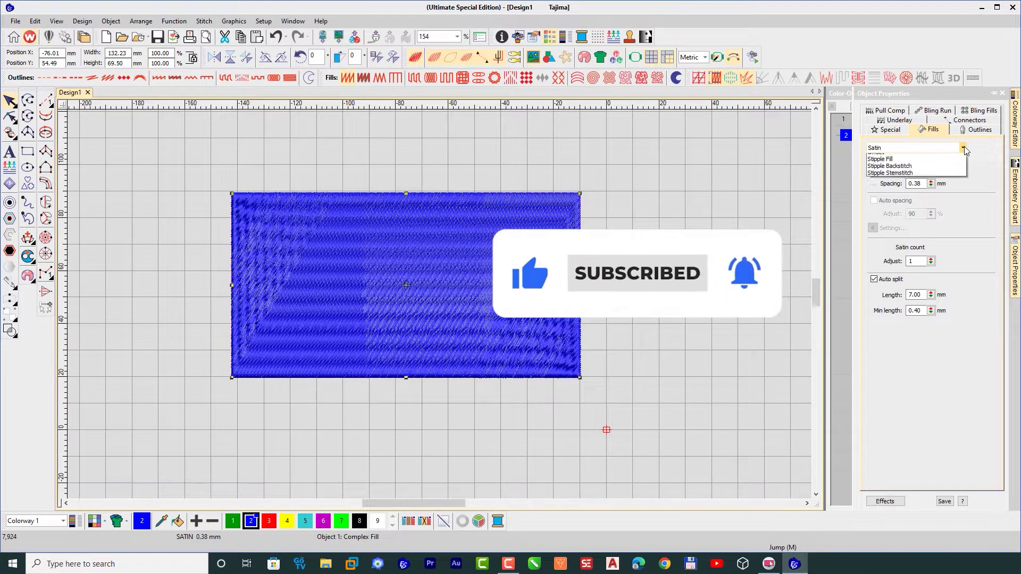
left_click(963, 149)
left_click(892, 163)
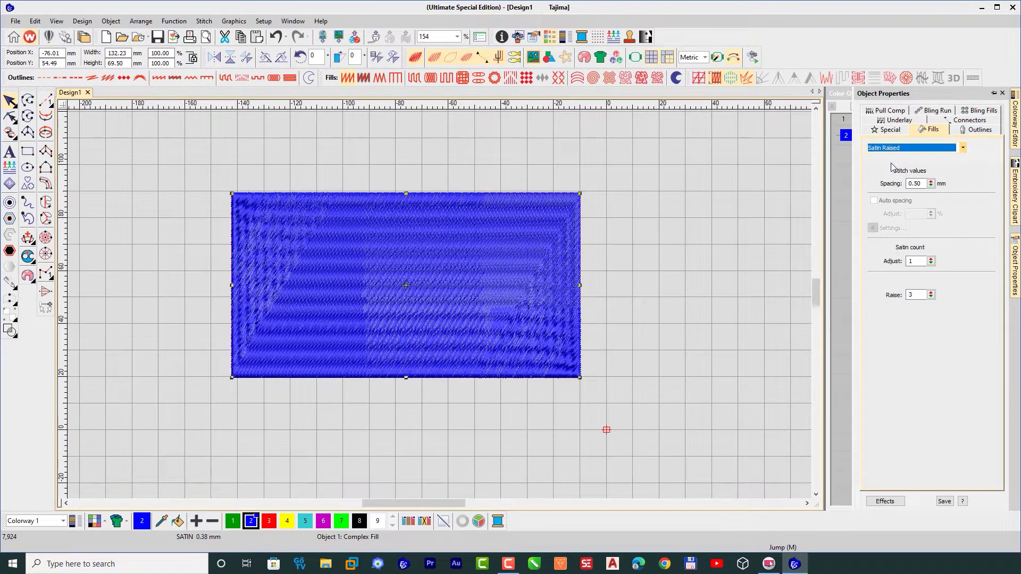
left_click(963, 148)
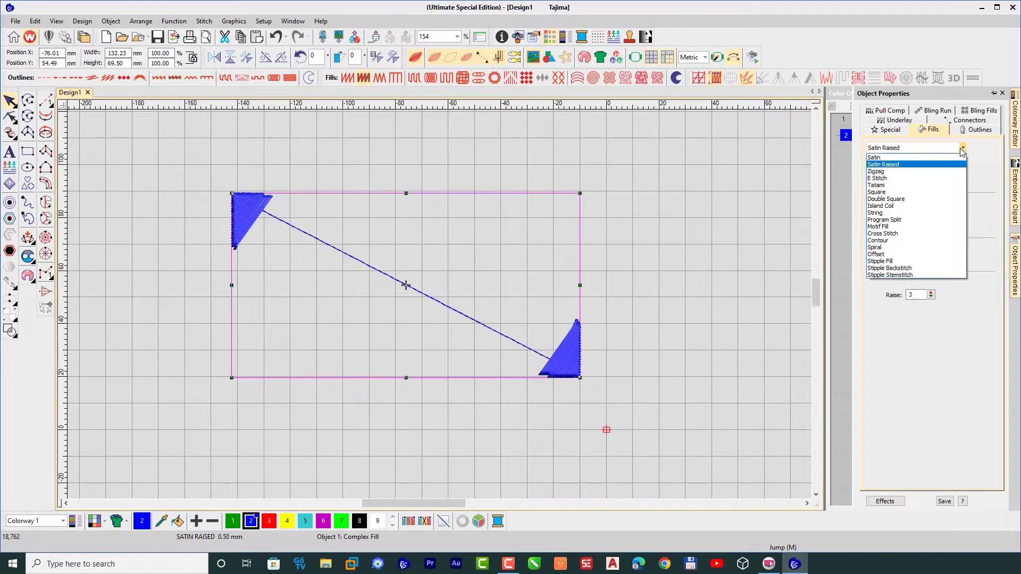
left_click(878, 171)
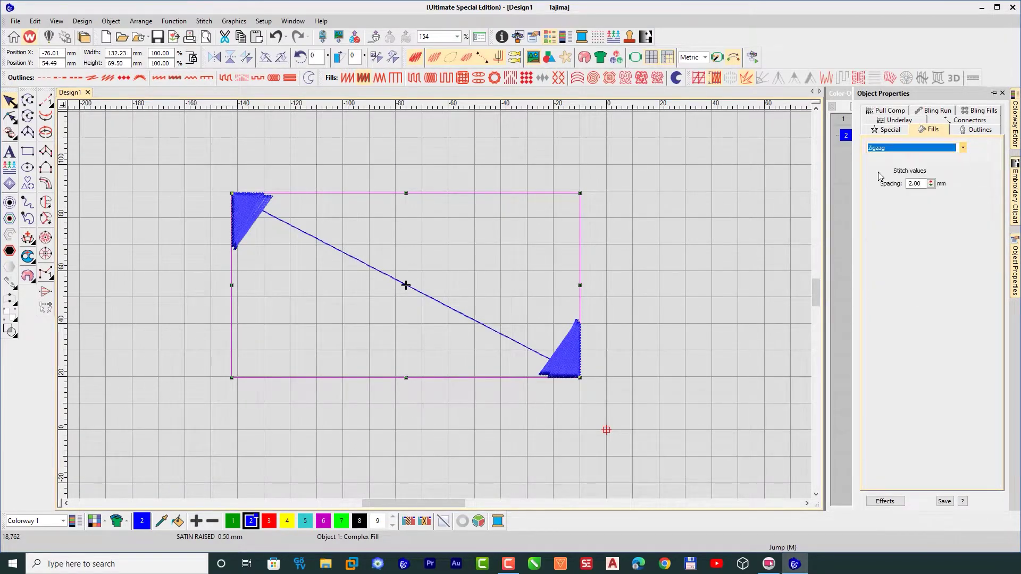
left_click(963, 147)
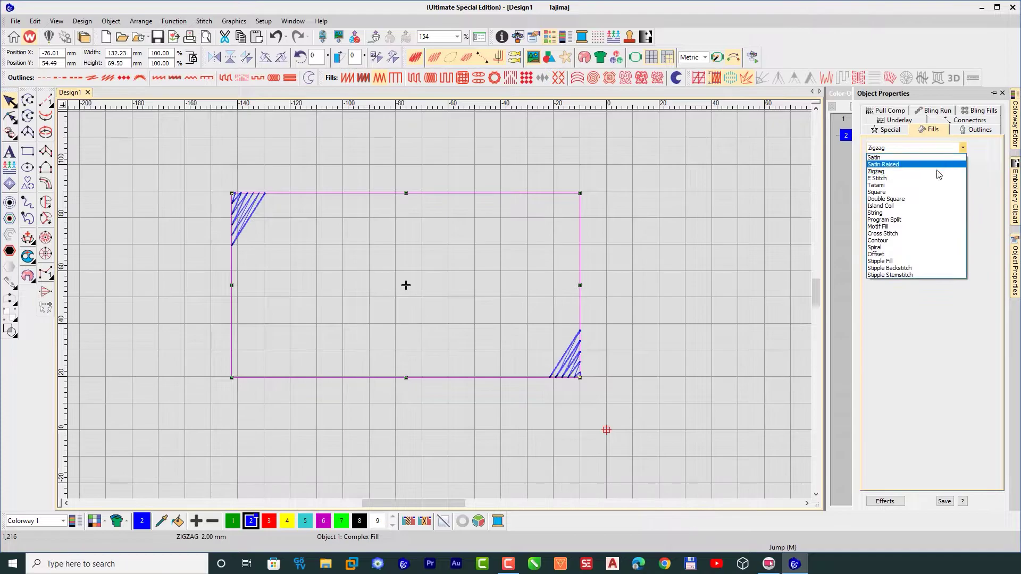
left_click(936, 185)
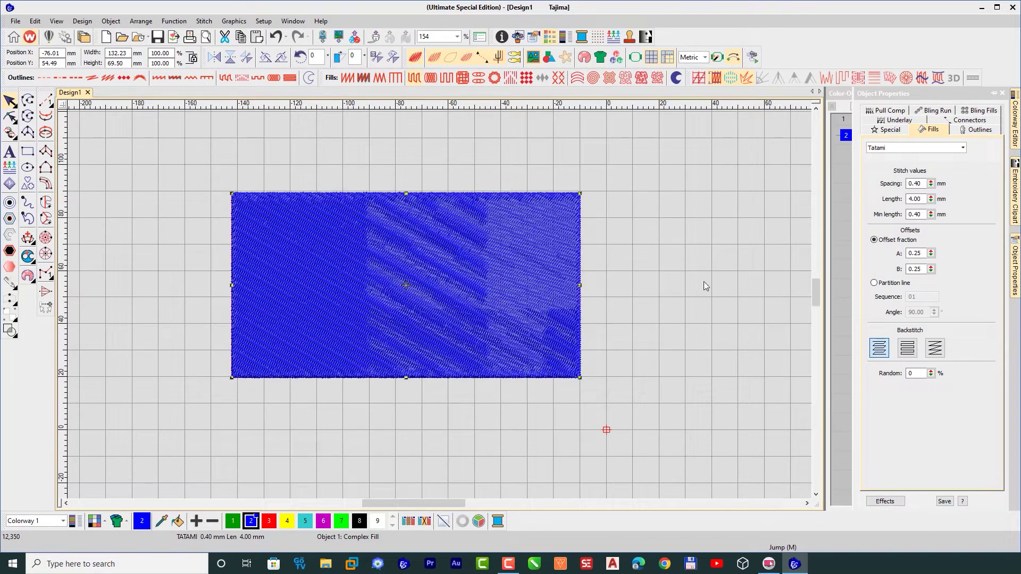
Try thread colors 5, 6, 1 and 8 on the rectangle and apply bright green color 7.
left_click(305, 522)
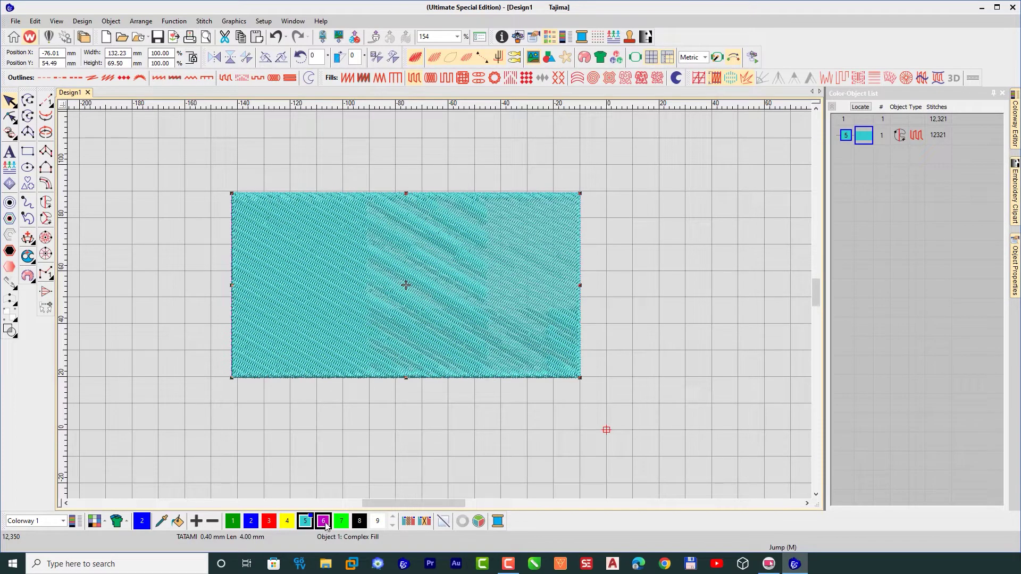
left_click(324, 522)
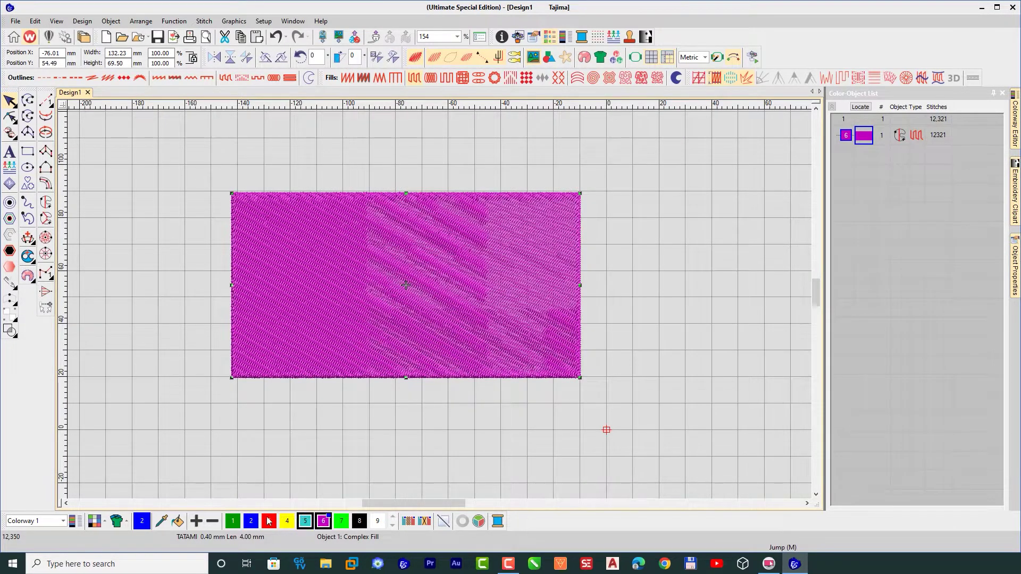
left_click(233, 522)
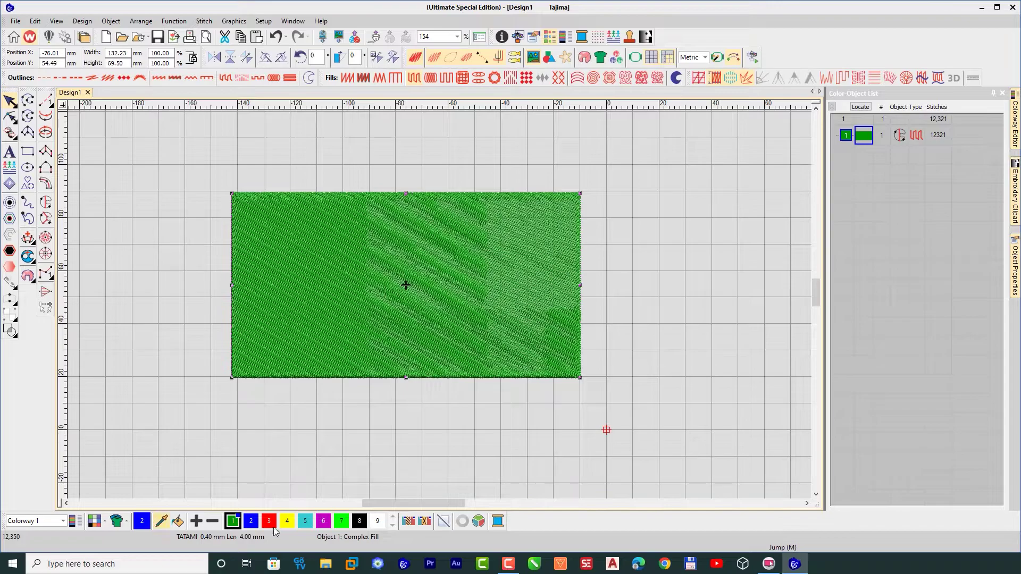
left_click(360, 522)
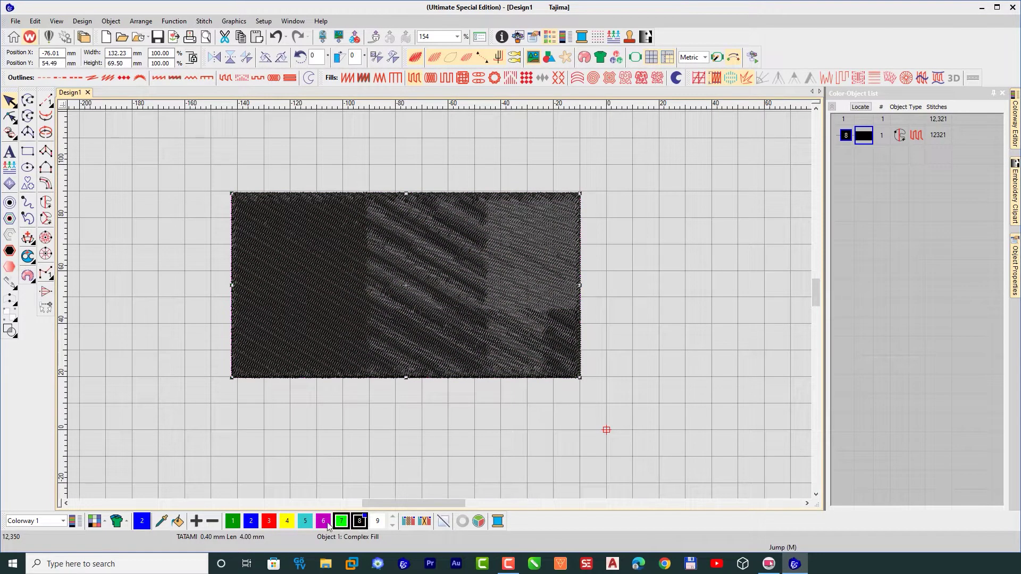
left_click(341, 522)
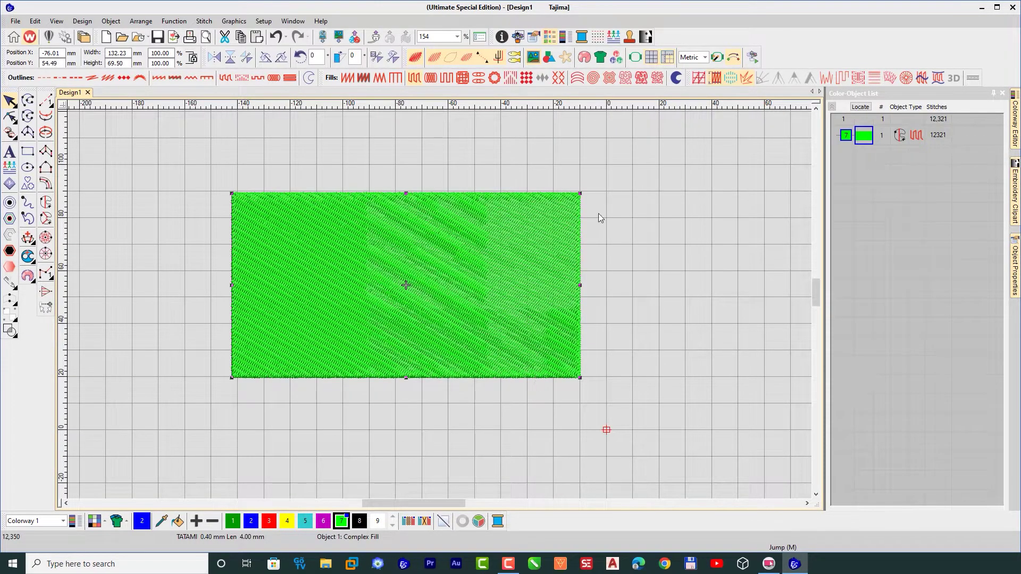
Shrink the green rectangle to about 43 by 22 mm and center it on the origin at X 0, Y 0.
left_click_drag(580, 194, 419, 290)
left_click_drag(420, 377, 619, 361)
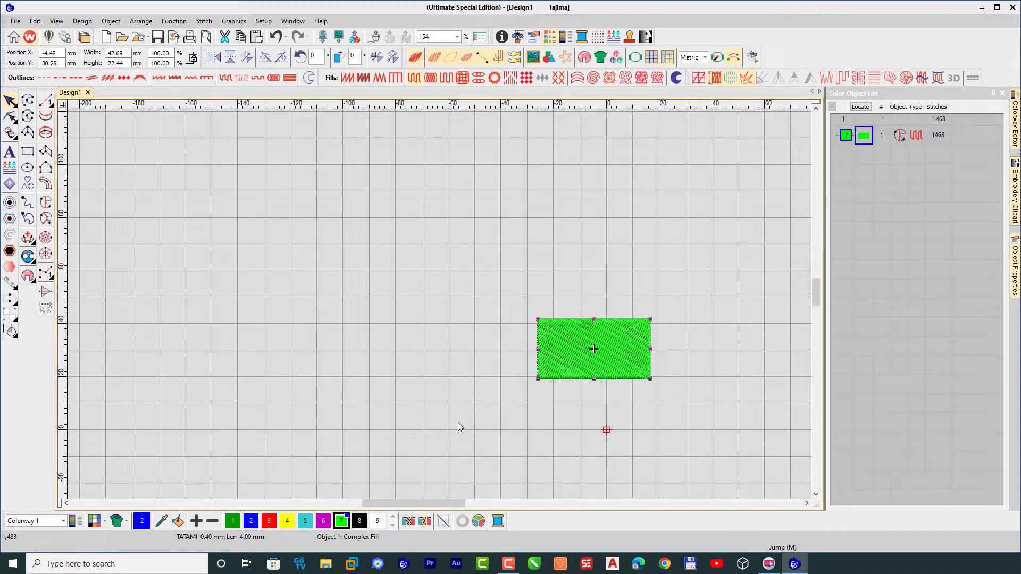
double_click(50, 53)
type("0")
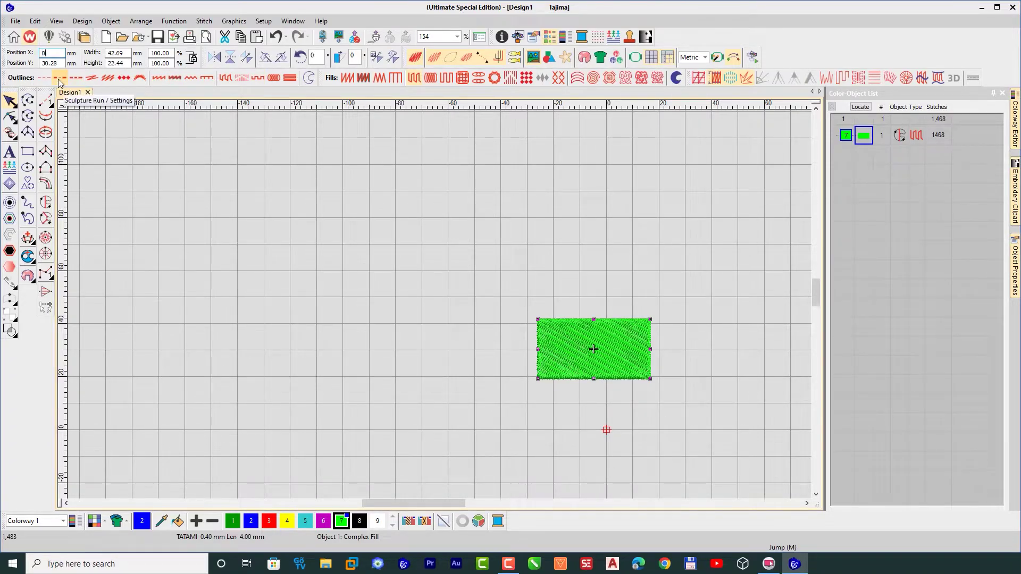
key("Return")
double_click(53, 63)
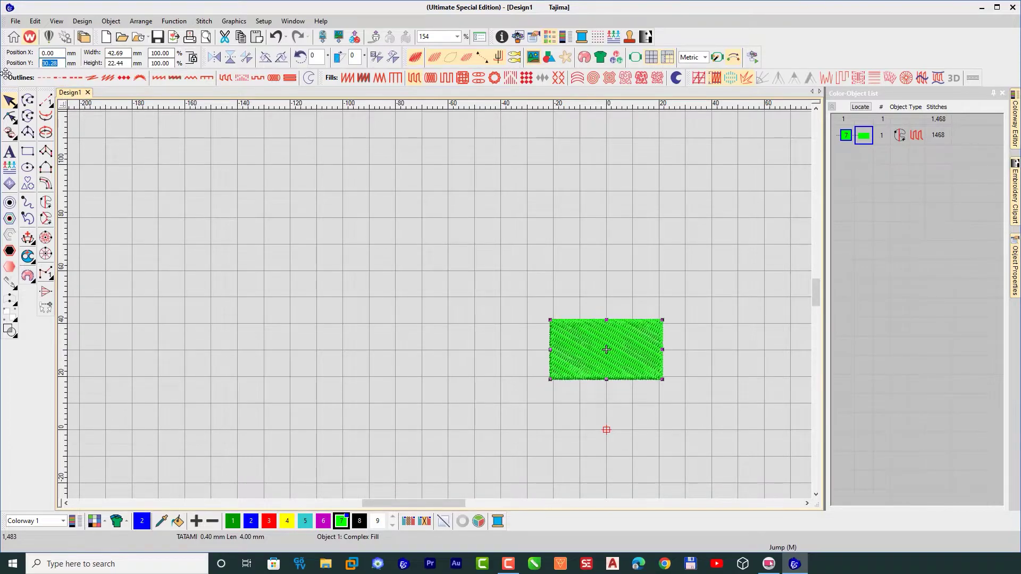
type("0")
key("Return")
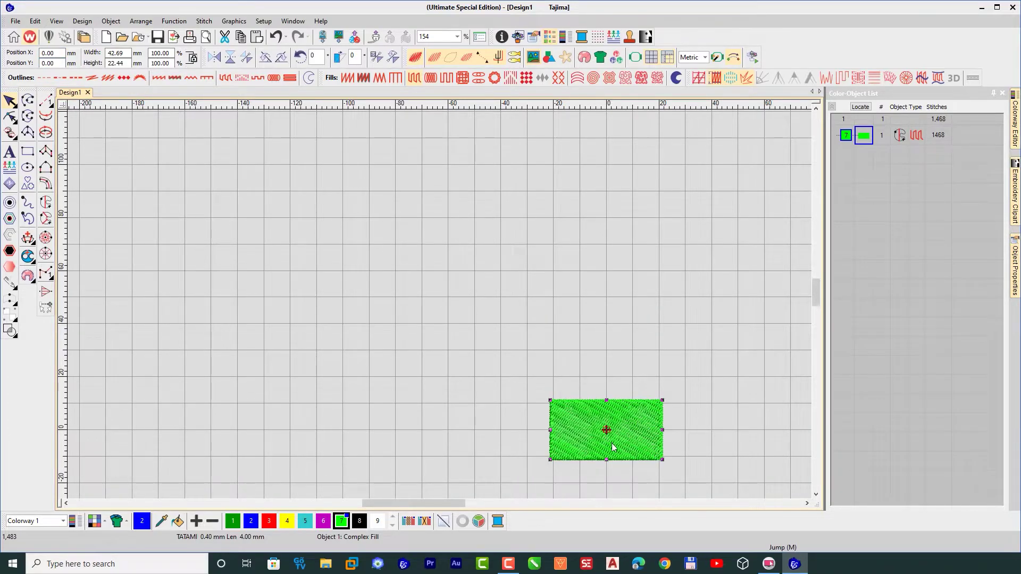
Enlarge the green rectangle proportionally from its lower corner to about 84 by 44 mm.
key("z")
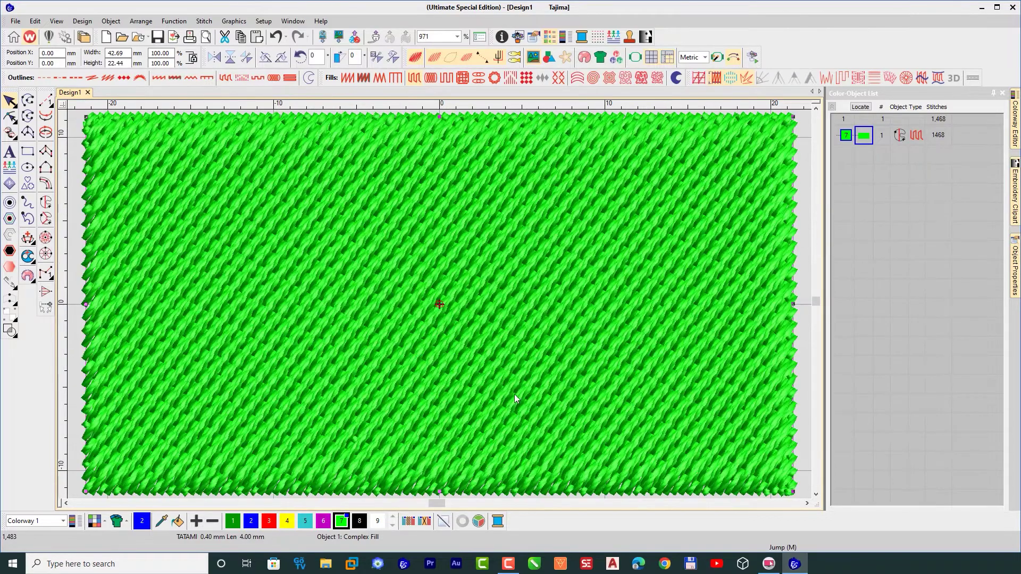
key("1")
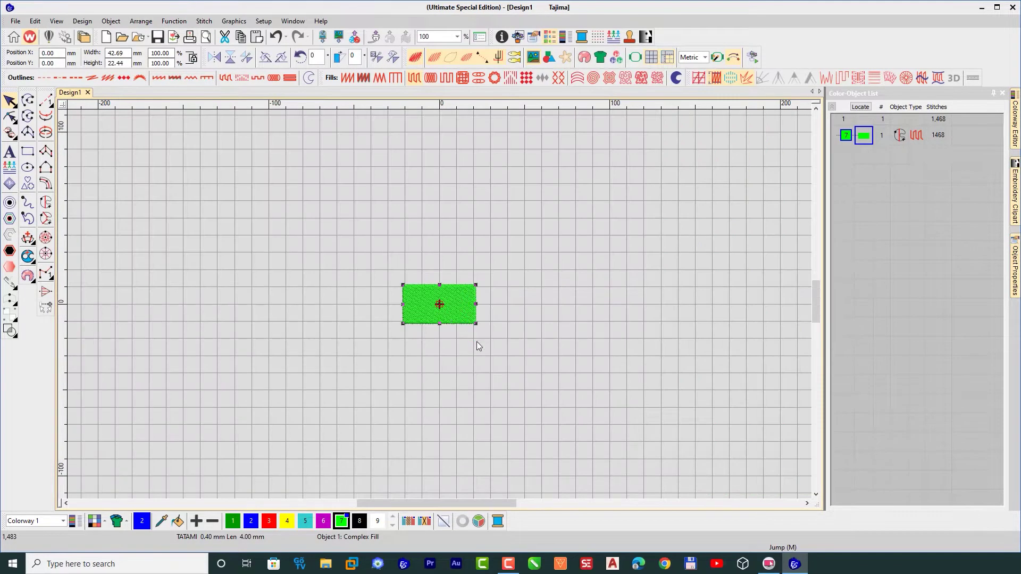
left_click(473, 287)
left_click_drag(475, 324, 546, 361)
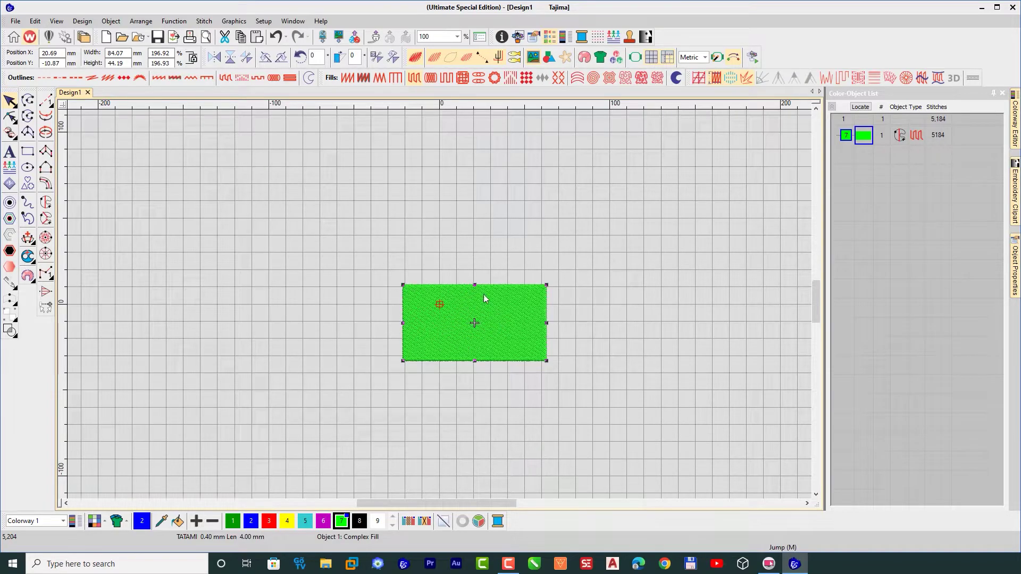
Center the enlarged rectangle on the origin by setting its position to X 0 and Y 0.
left_click(64, 54)
type("0")
key("Tab")
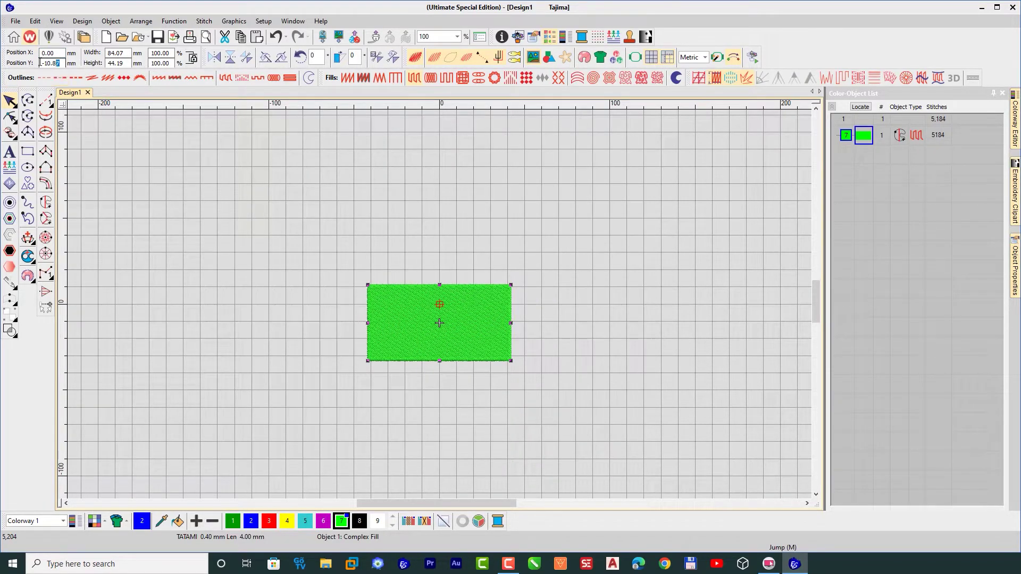
type("0")
key("Return")
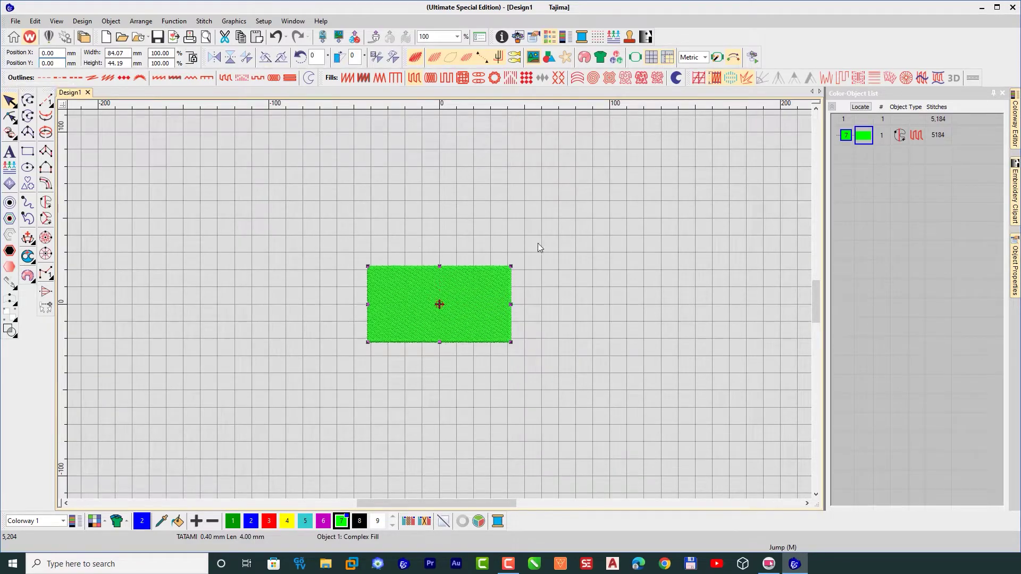
Scale the green rectangle proportionally to a width of 85 mm.
left_click(489, 298)
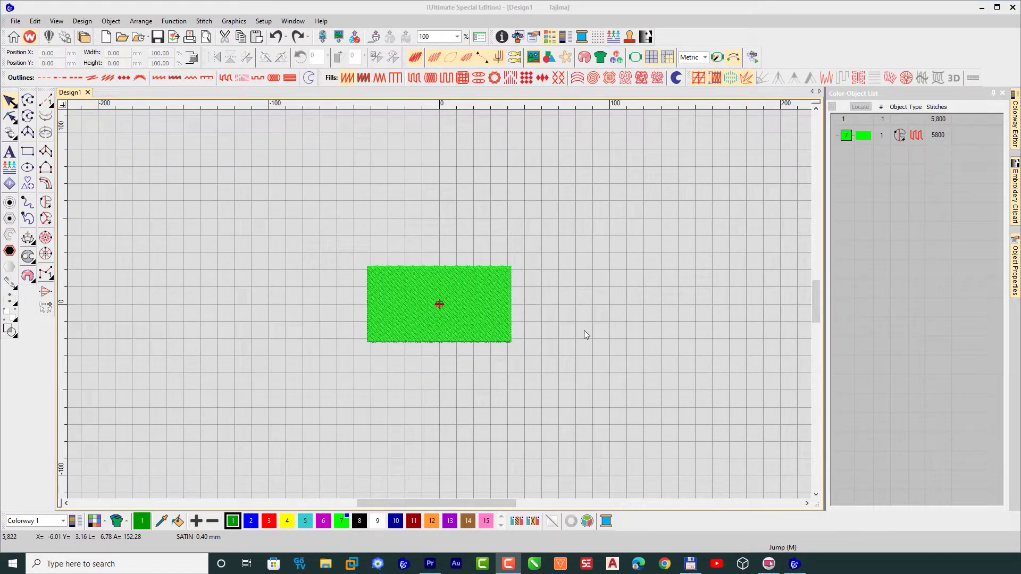
left_click(459, 317)
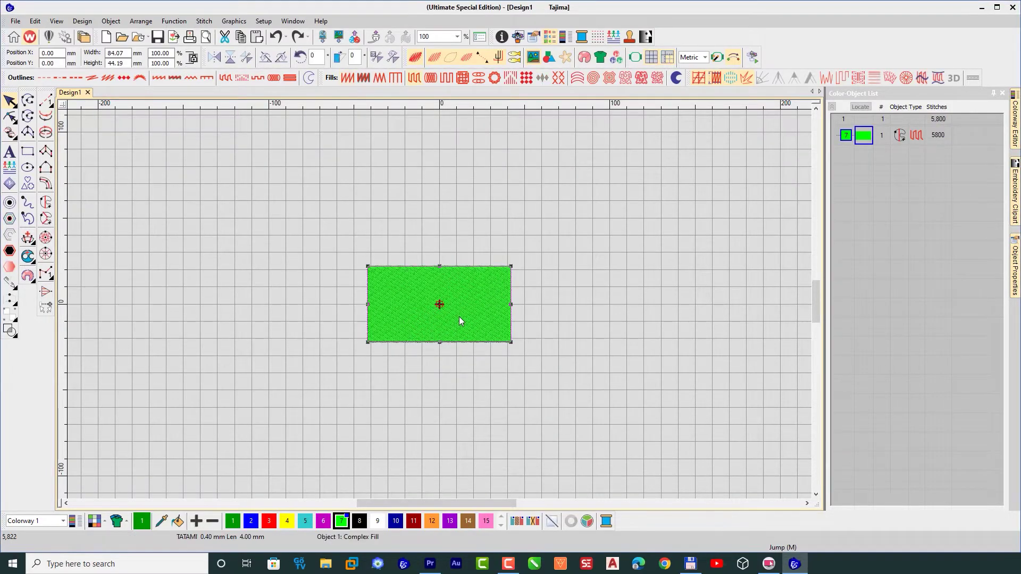
double_click(128, 52)
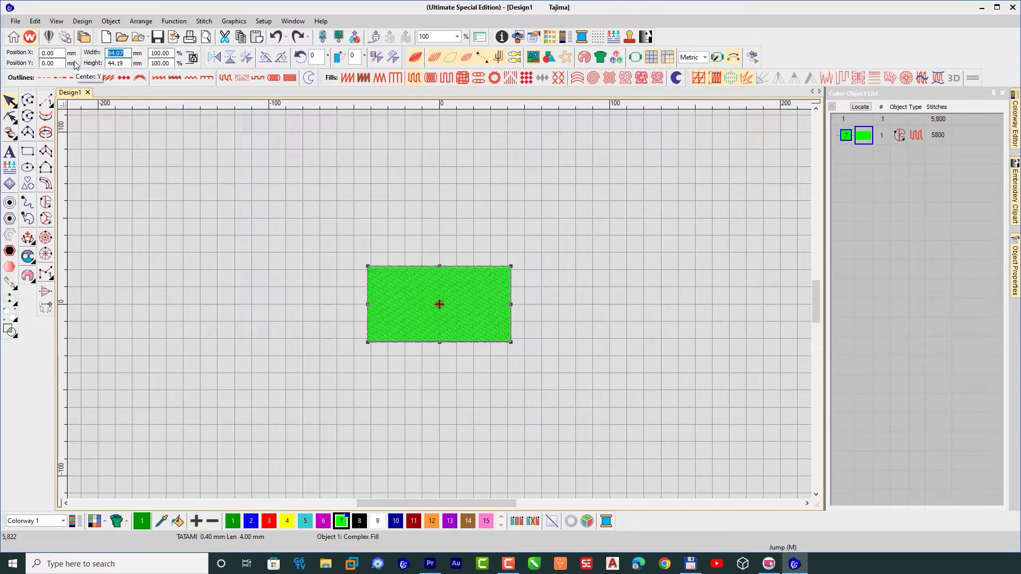
type("85")
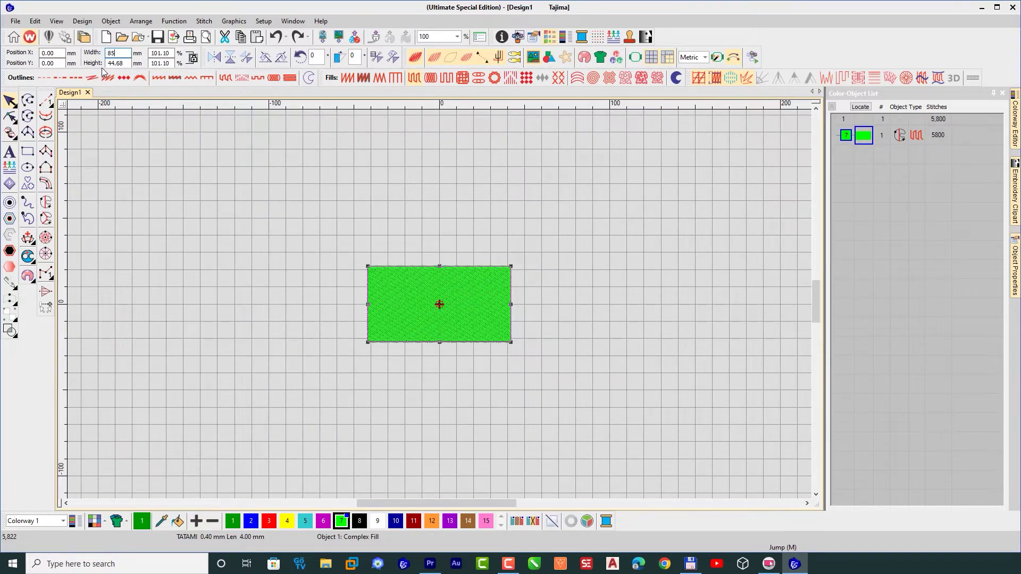
key("Return")
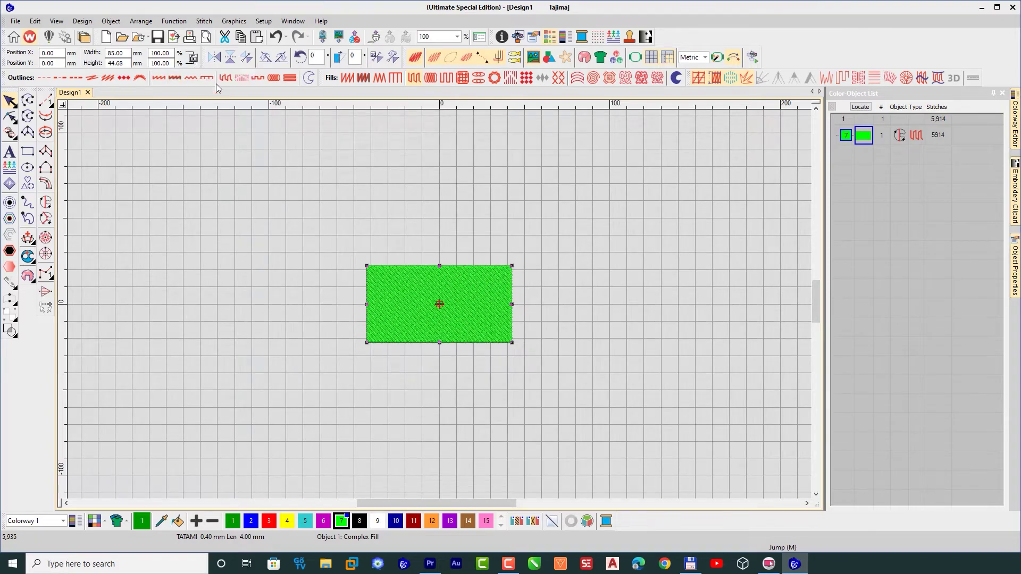
Set the rectangle's width to 90 mm and its height to 50 mm independently of each other.
double_click(116, 53)
type("90")
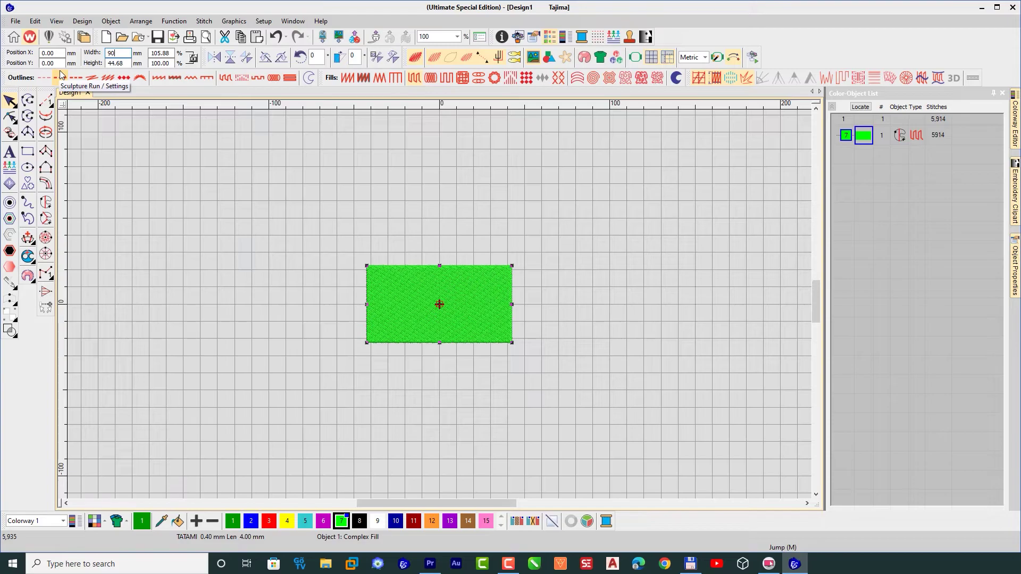
key("Return")
double_click(125, 63)
type("50")
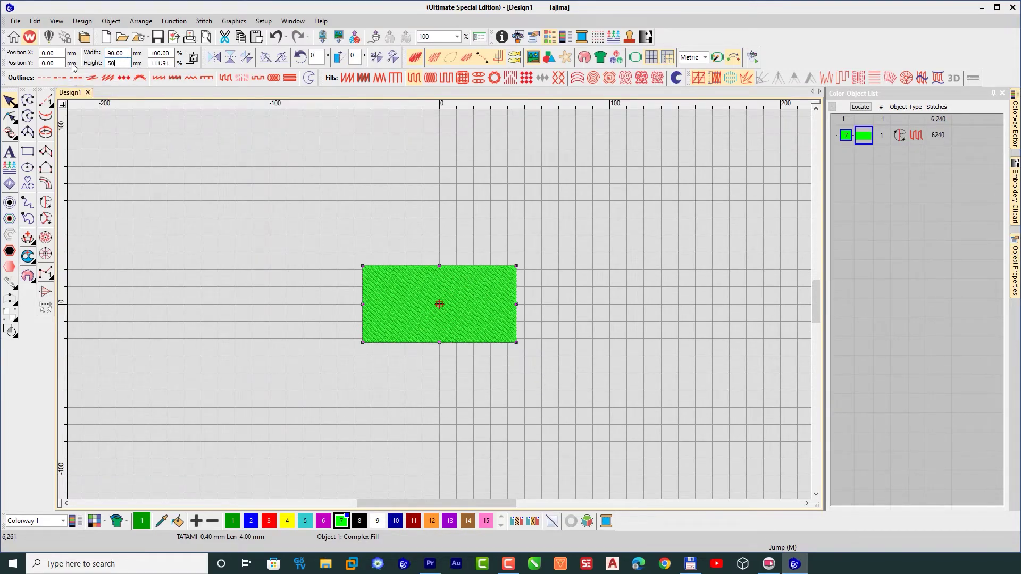
key("Return")
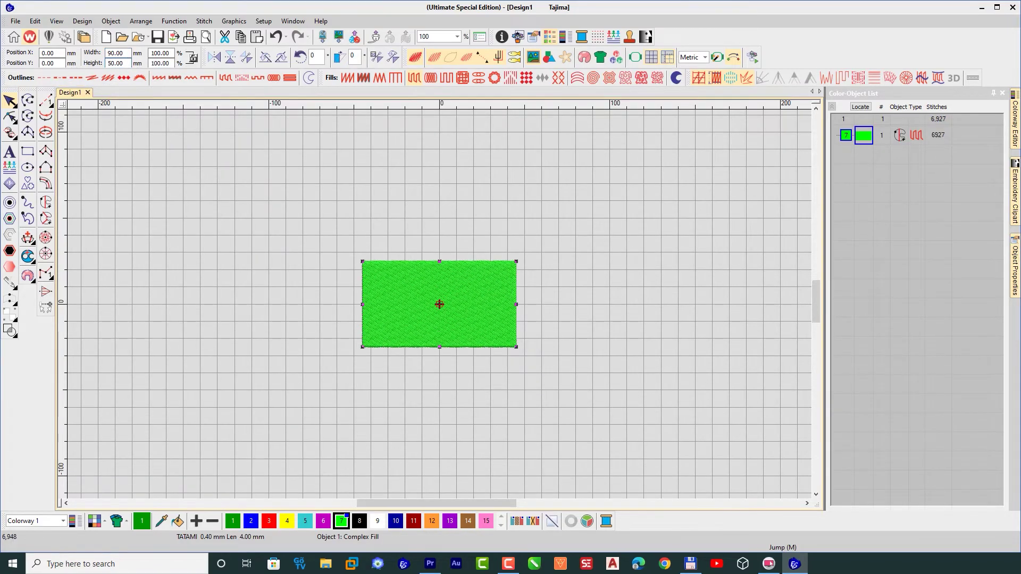
Lock the rectangle's width-to-height proportions again and reselect the rectangle.
left_click(193, 59)
left_click(669, 319)
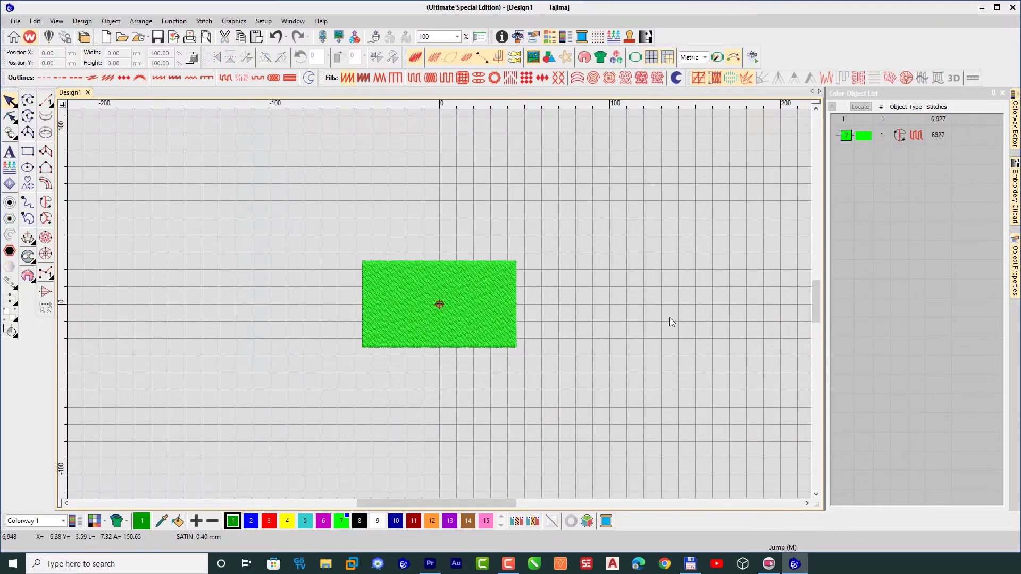
left_click(512, 309)
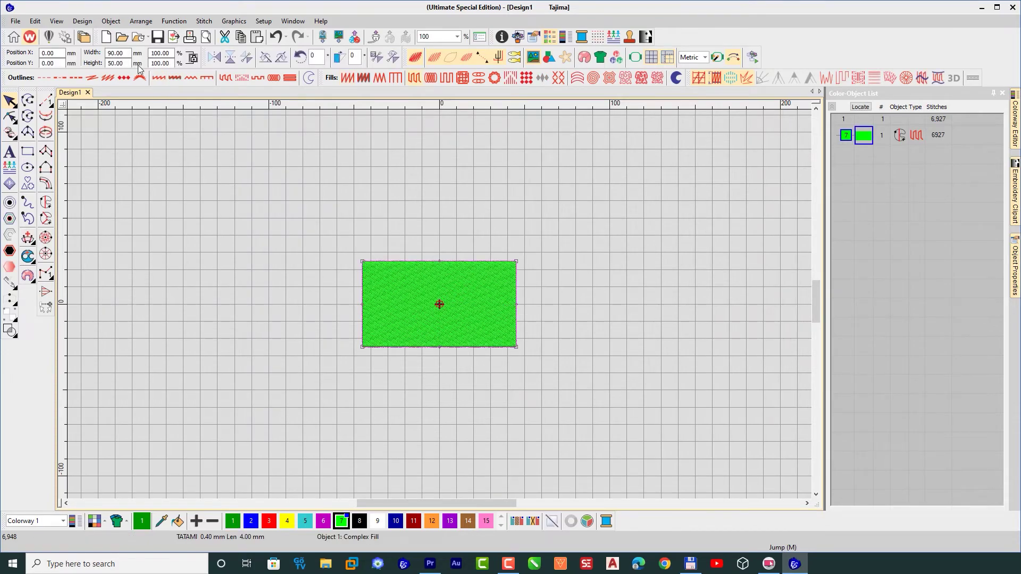